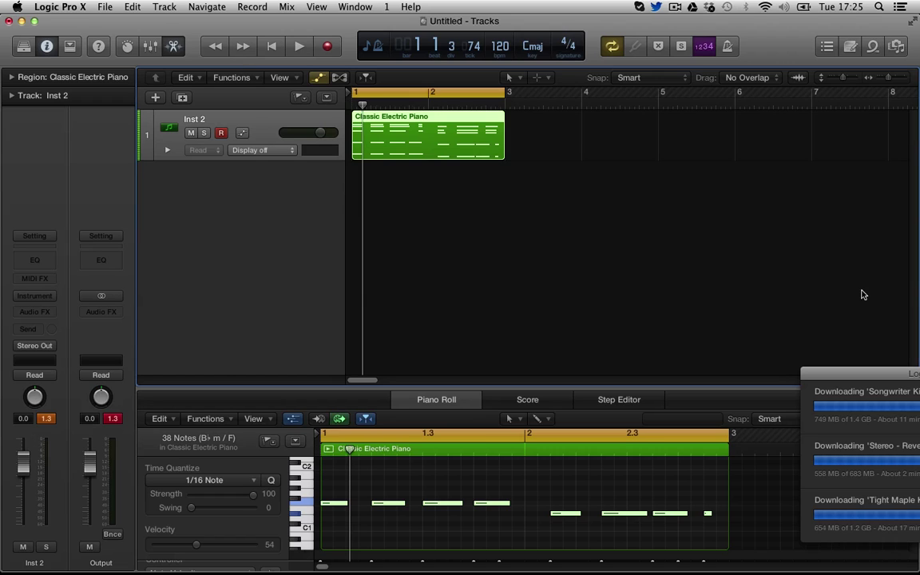
- Drag the downloads progress window aside, next to the Classic Electric Piano track
left_click_drag(853, 375, 918, 379)
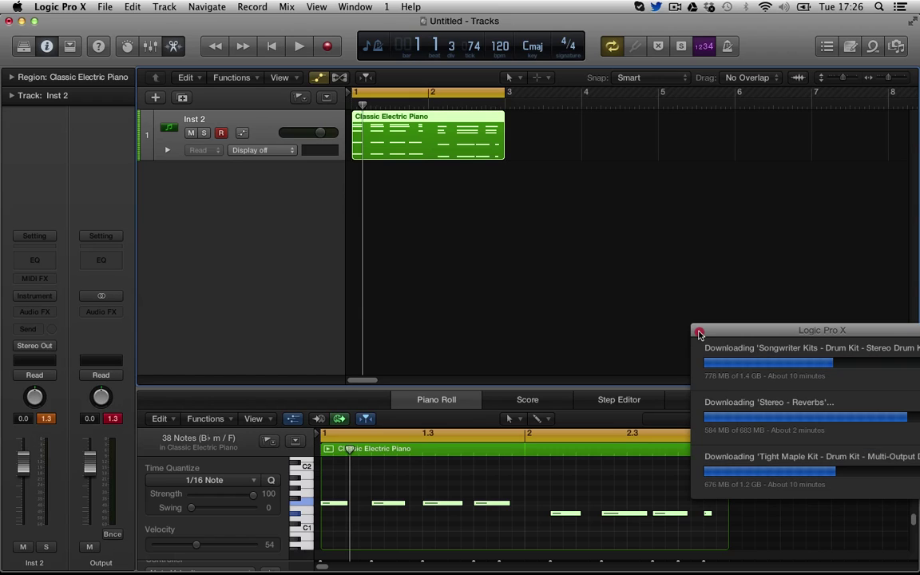
- Move the downloads window out of the way and bring up the Inst 2 MIDI FX plug-in list
left_click_drag(700, 334, 907, 393)
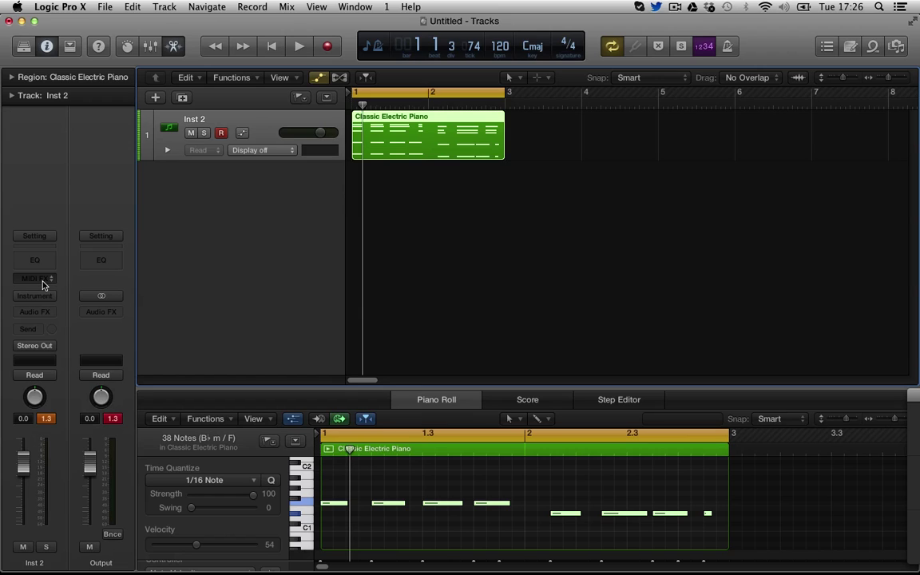
left_click(47, 283)
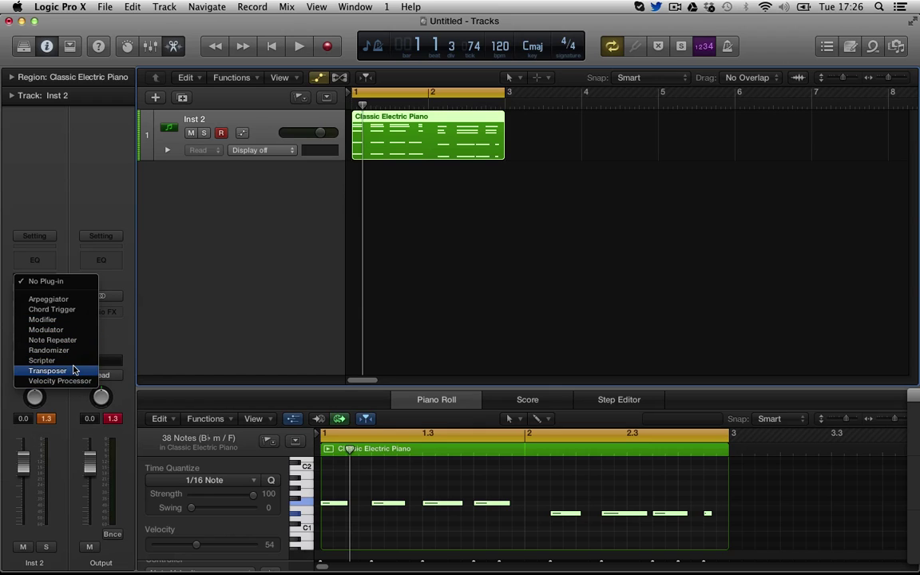
left_click(152, 313)
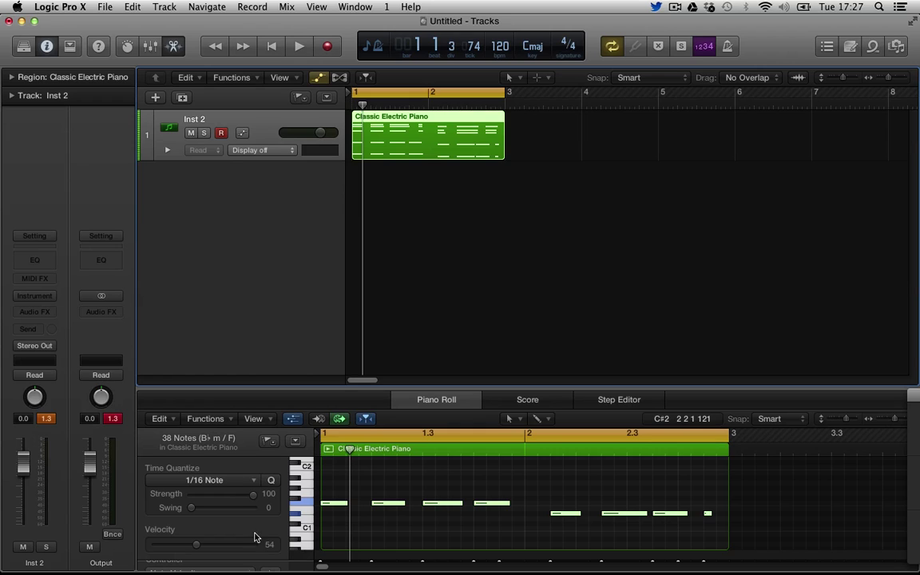
left_click(36, 280)
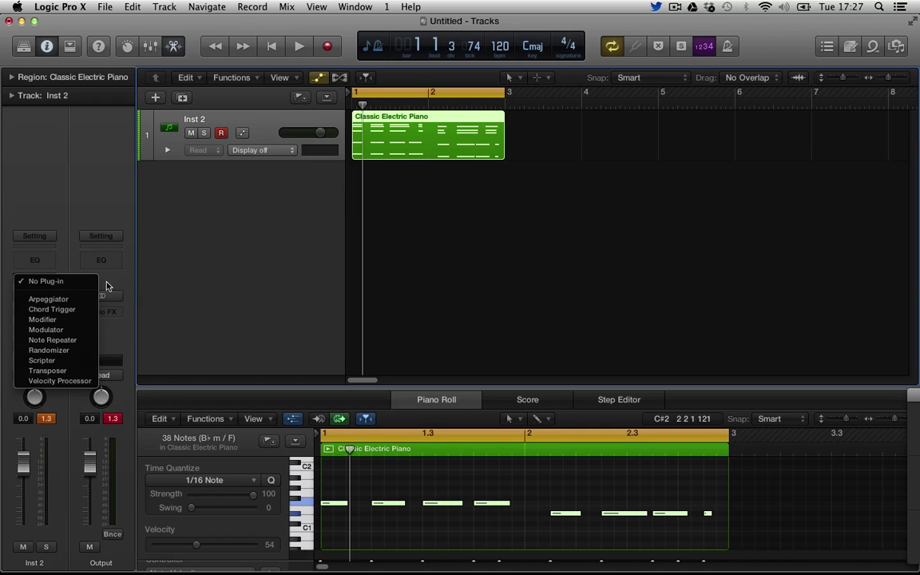
- Load ES2 as a stereo instrument on Inst 2 and move its window to the right
left_click(53, 180)
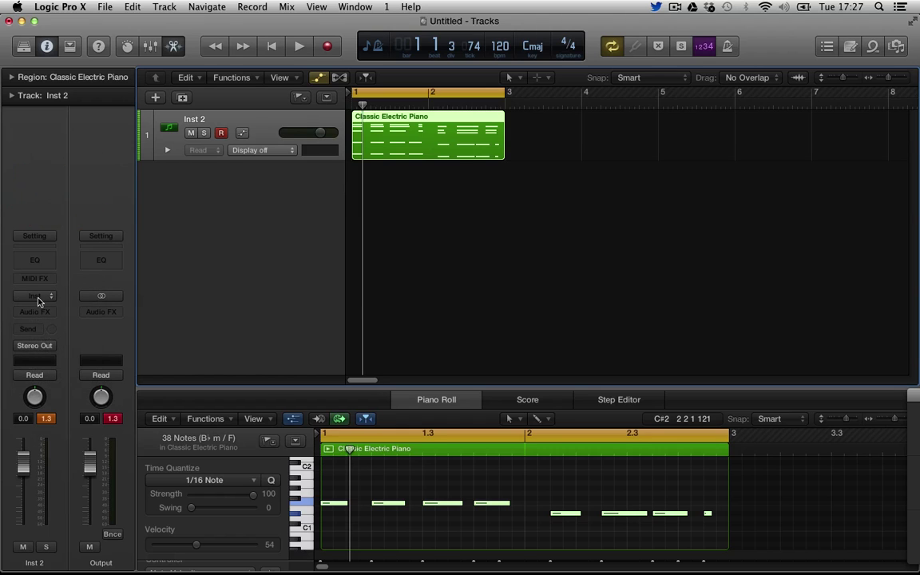
left_click(36, 297)
mouse_move(53, 330)
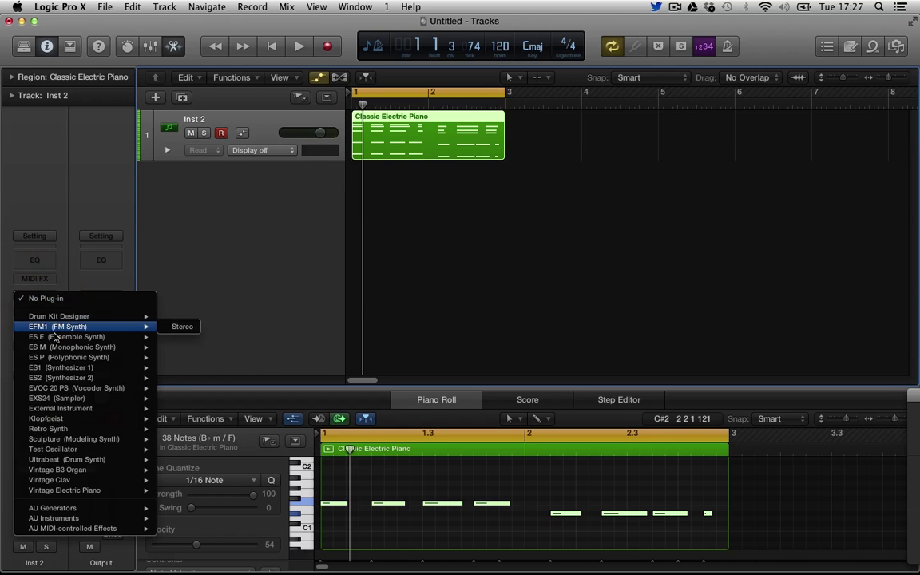
mouse_move(63, 378)
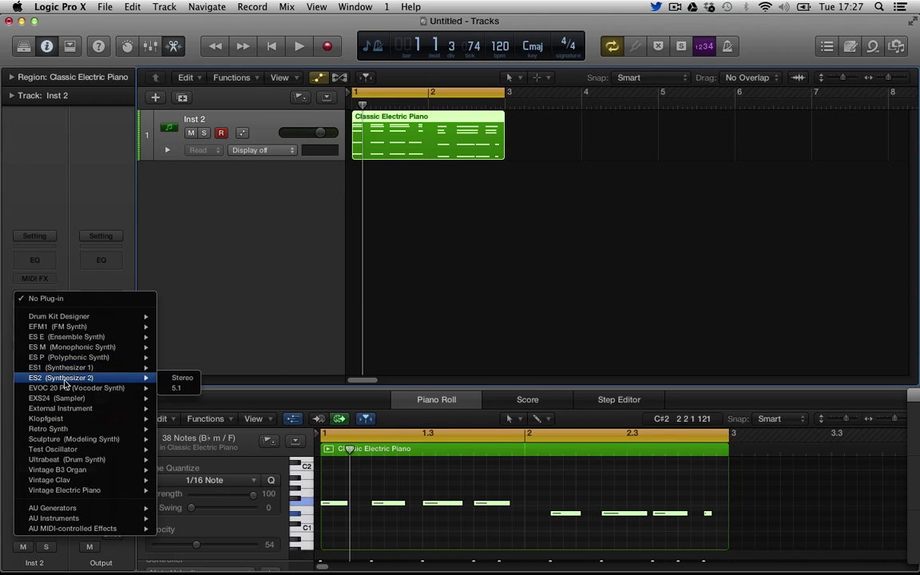
left_click(191, 381)
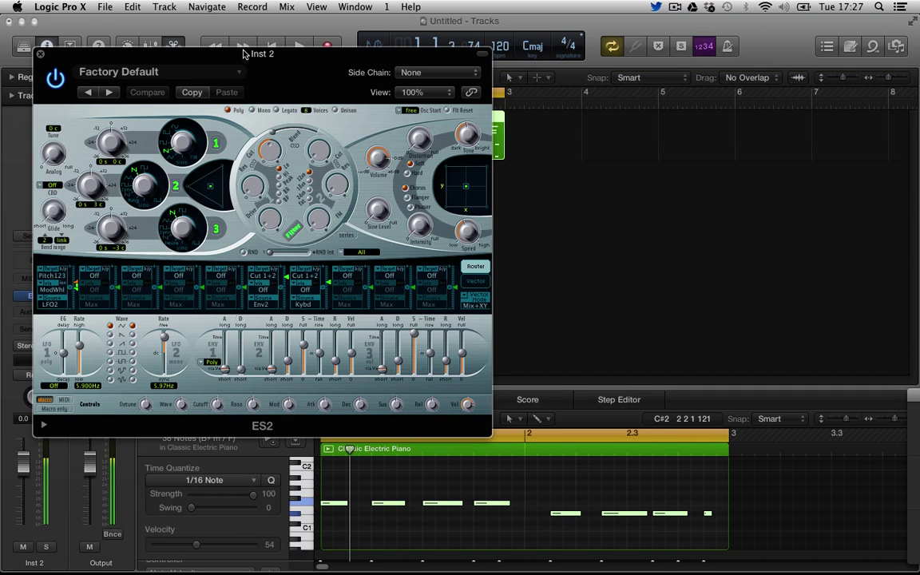
left_click_drag(243, 54, 555, 54)
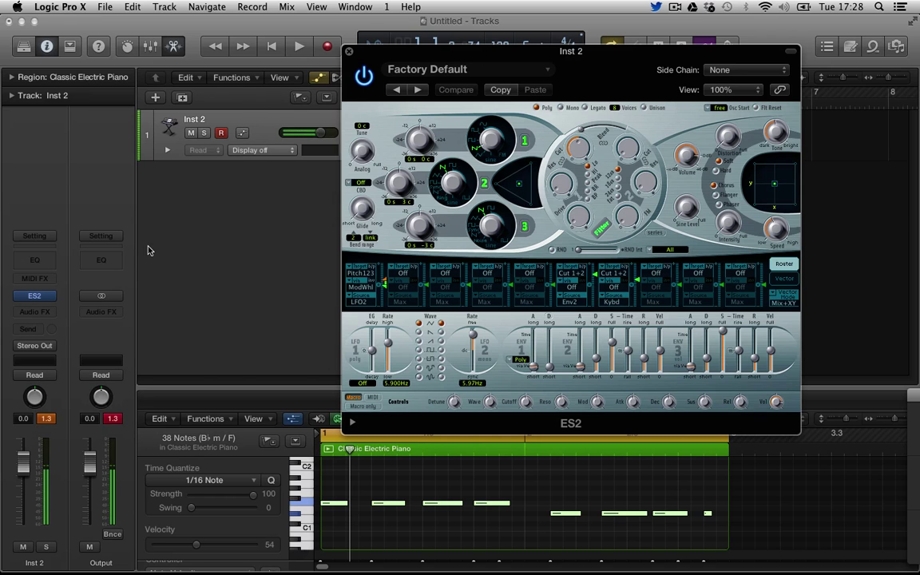
- Insert the Arpeggiator MIDI effect on Inst 2 and bring its window to the front
left_click(49, 279)
left_click(58, 298)
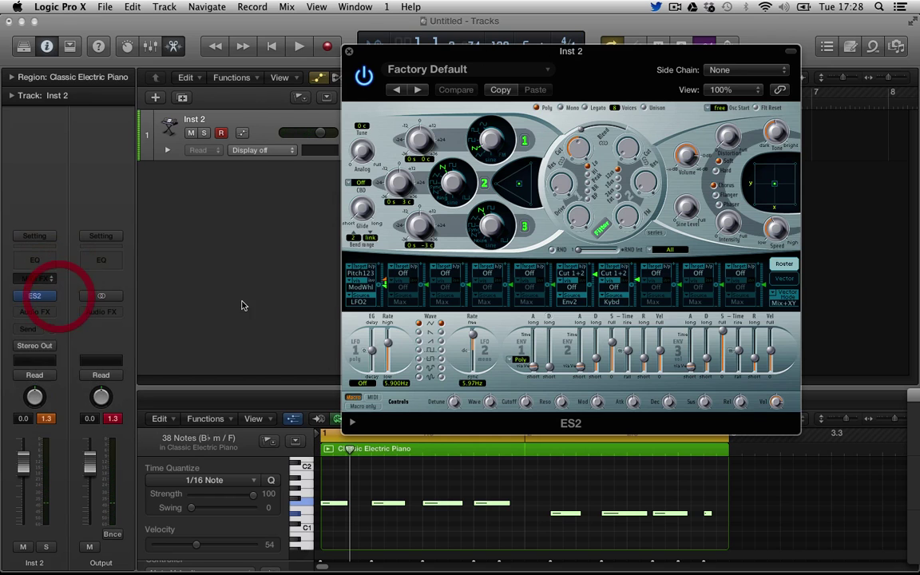
left_click_drag(607, 52, 777, 37)
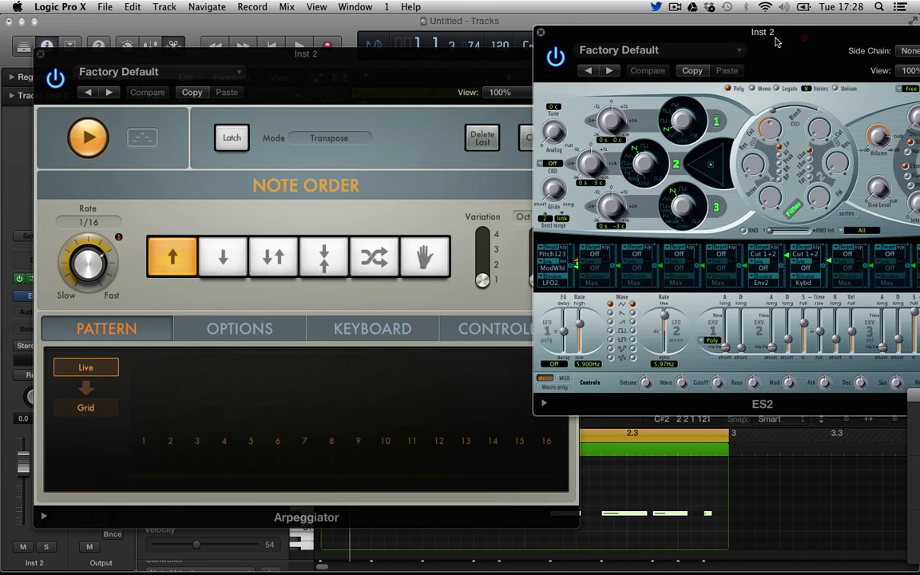
left_click(464, 66)
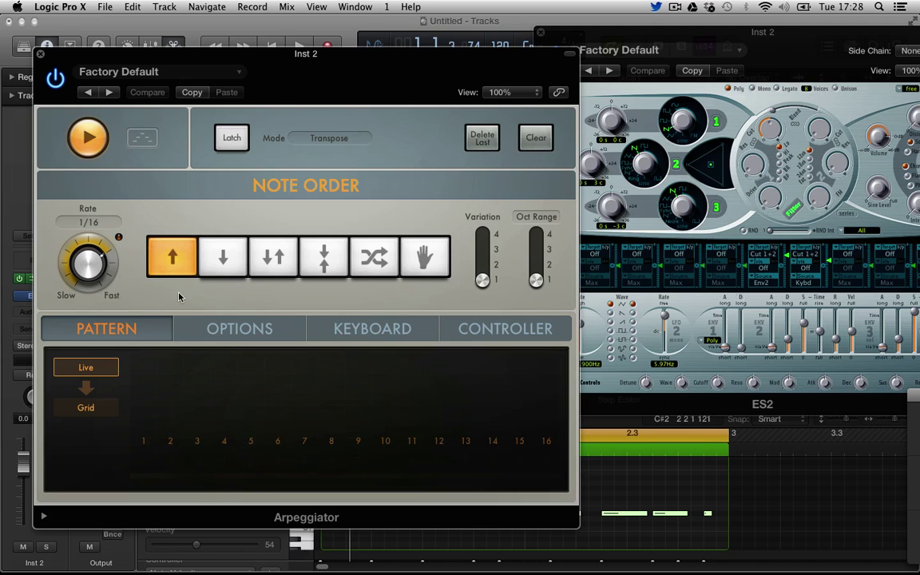
- Keep the Factory Default preset, start the Arpeggiator, and set Rate 1/16 with Down note order
left_click(227, 77)
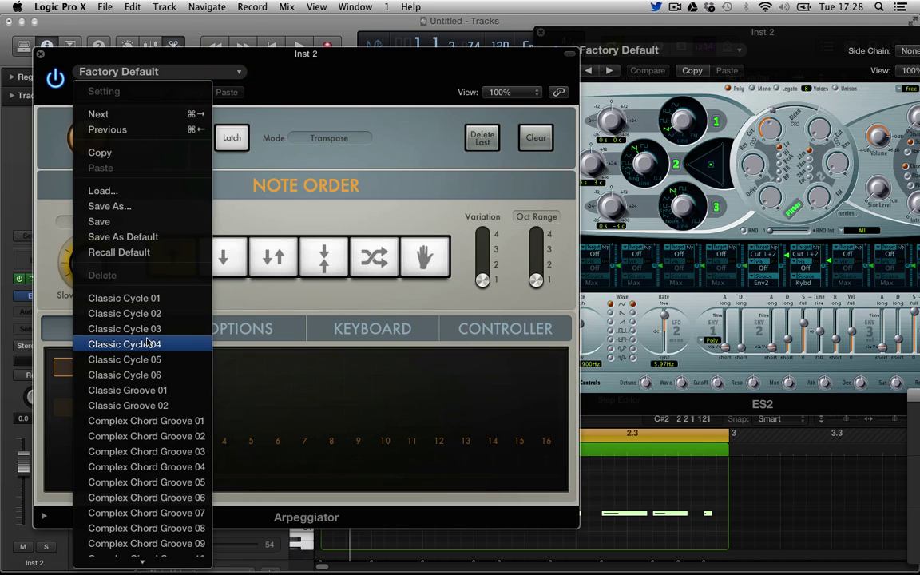
left_click(155, 269)
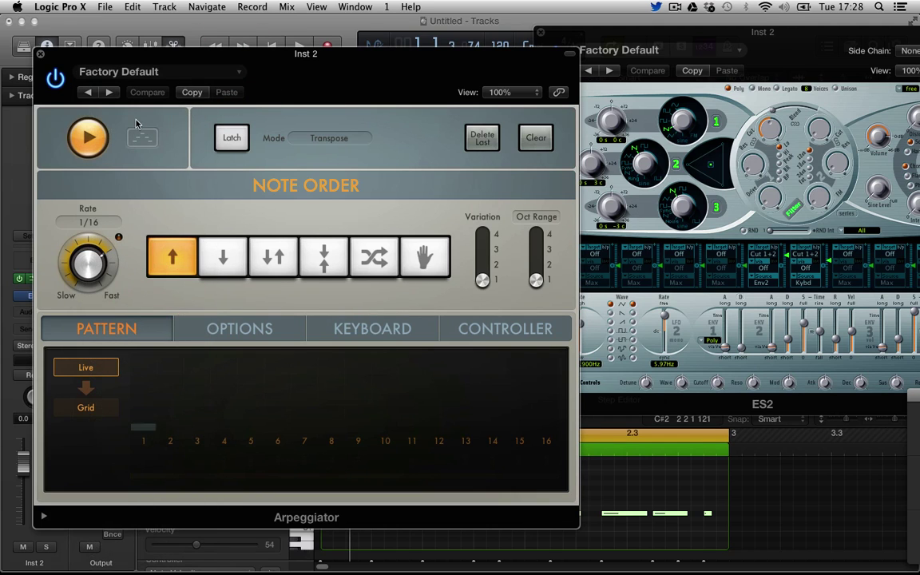
left_click(94, 137)
left_click(95, 137)
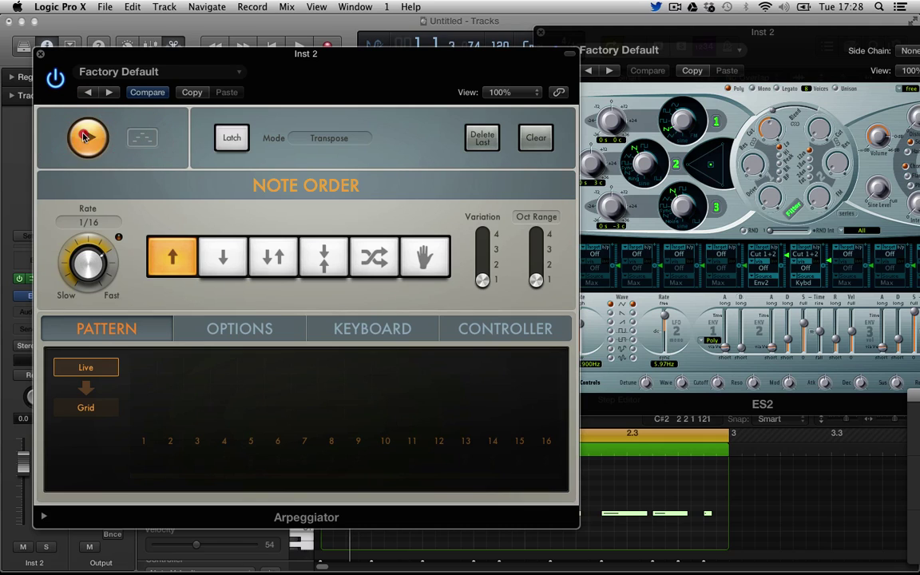
left_click(97, 142)
left_click_drag(94, 244, 96, 272)
left_click(94, 272, "alt")
left_click(209, 260)
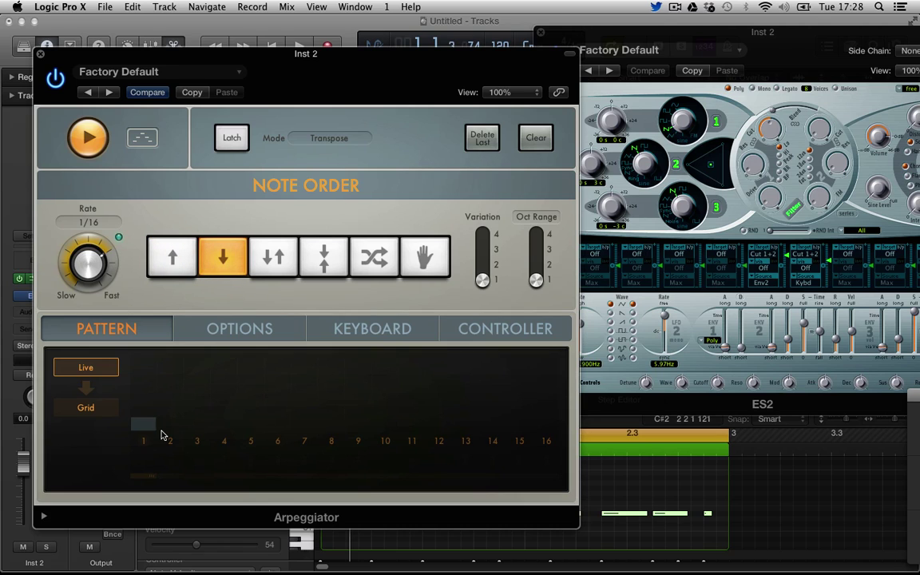
- Switch the pattern to Grid and fill steps 2–8 with varied short and tall levels
left_click(104, 407)
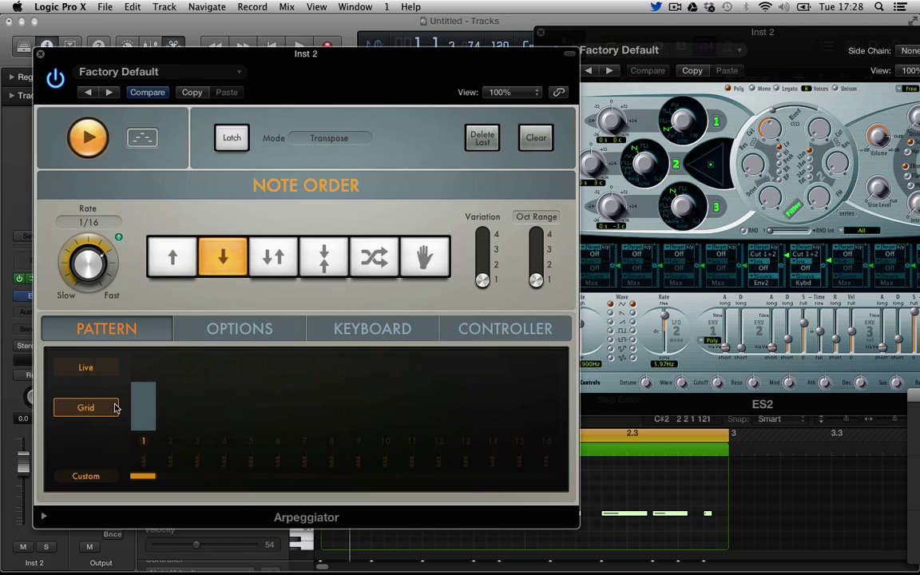
left_click(171, 420)
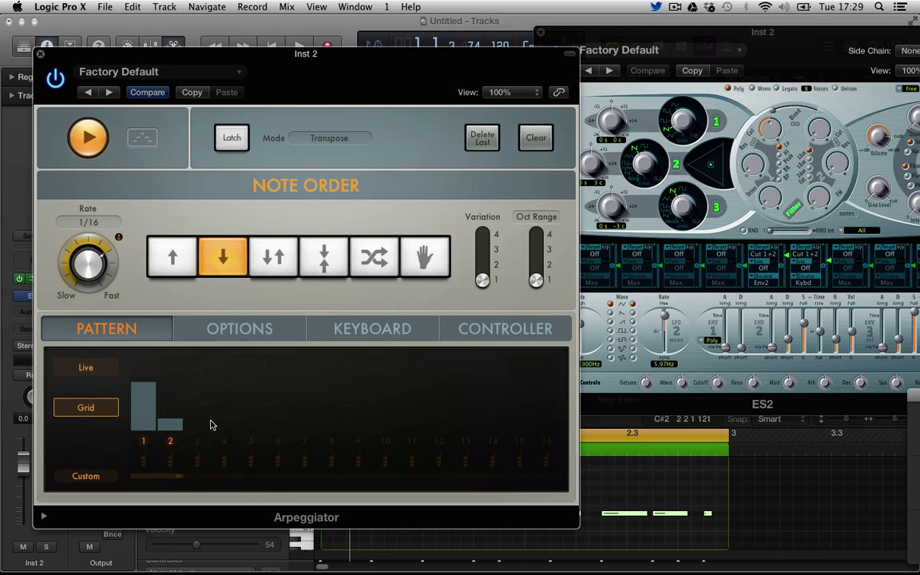
left_click(226, 415)
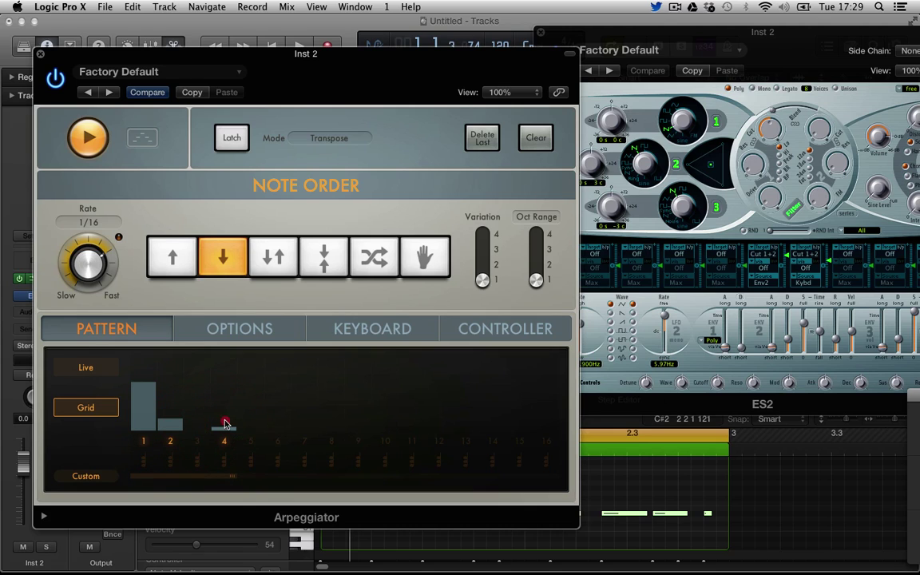
left_click_drag(224, 423, 230, 369)
left_click(277, 425)
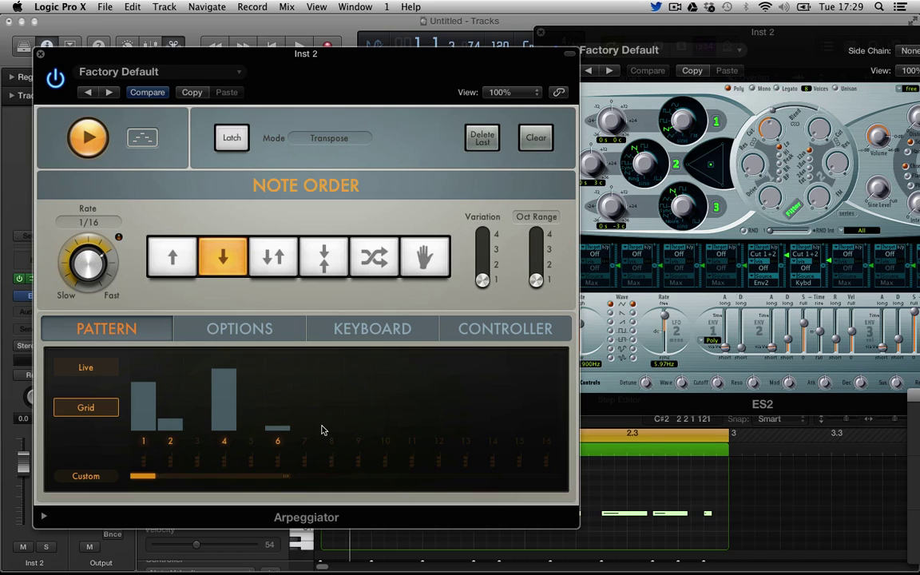
left_click(329, 428)
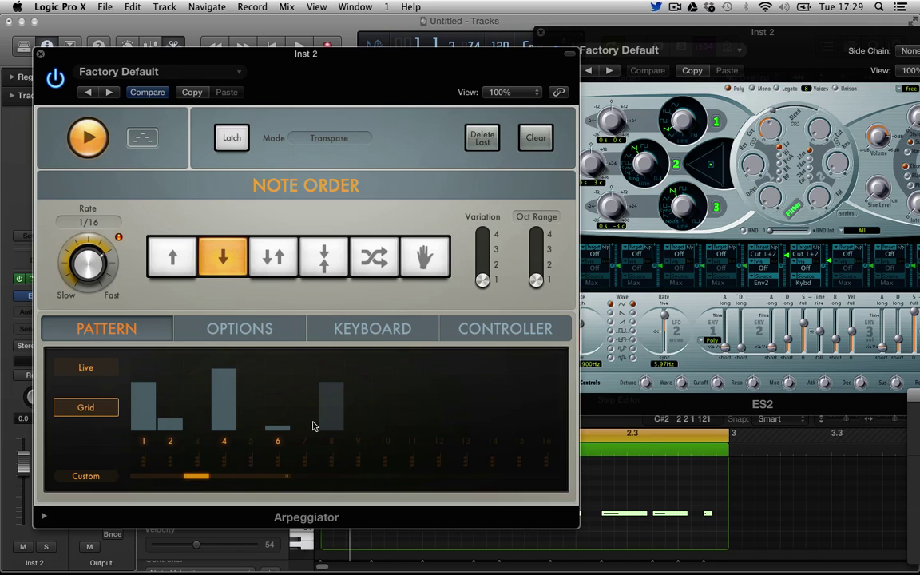
left_click(199, 423)
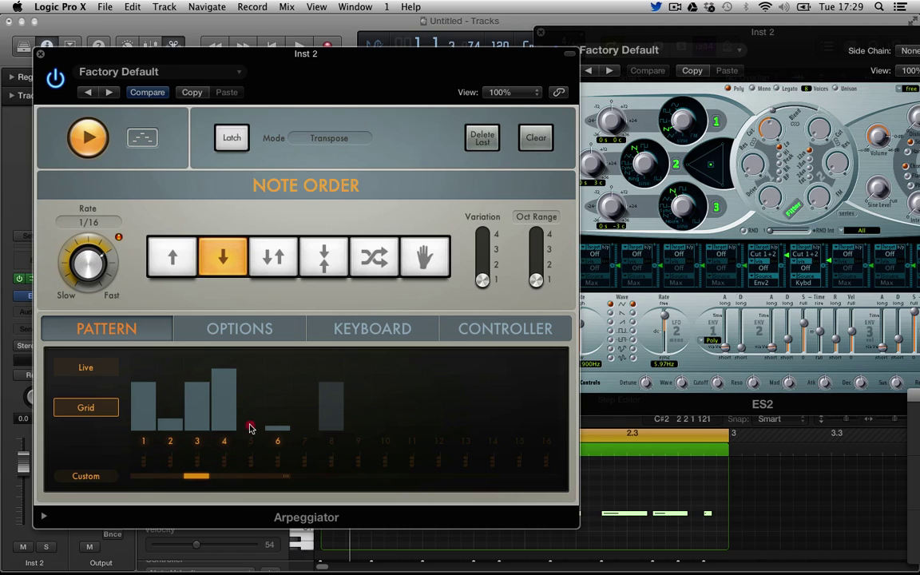
left_click(251, 403)
left_click(301, 428)
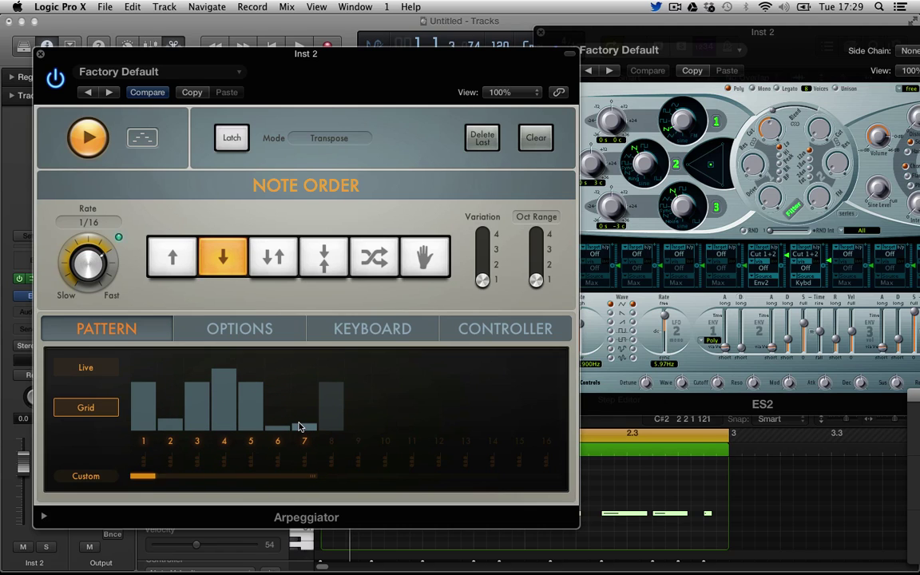
- Give the Arpeggiator a two-octave range, variation 2 and random note order
left_click(277, 261)
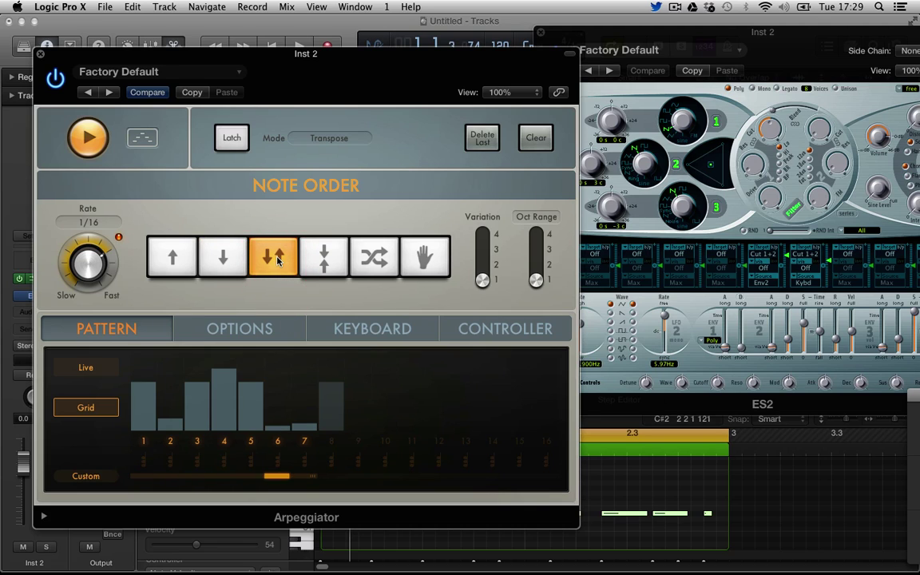
left_click_drag(541, 279, 542, 269)
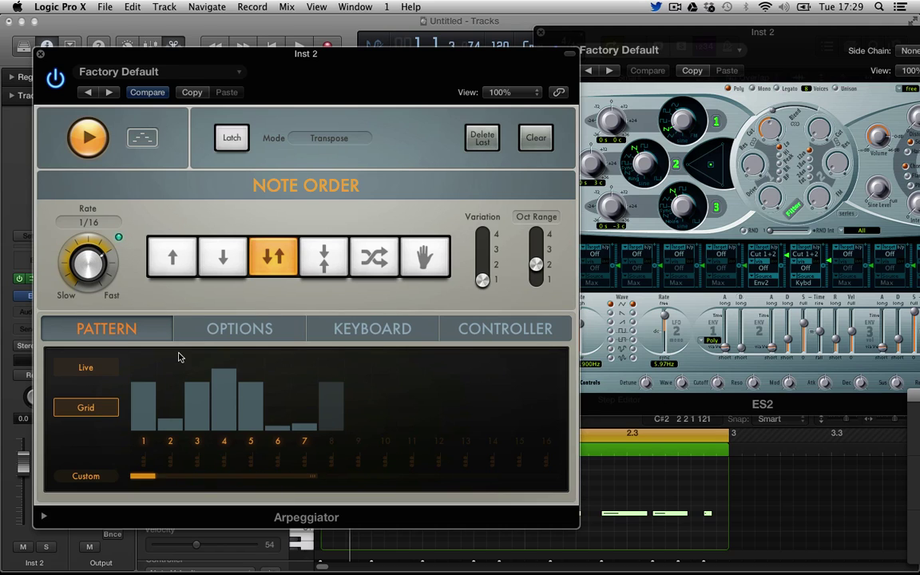
left_click_drag(487, 279, 485, 264)
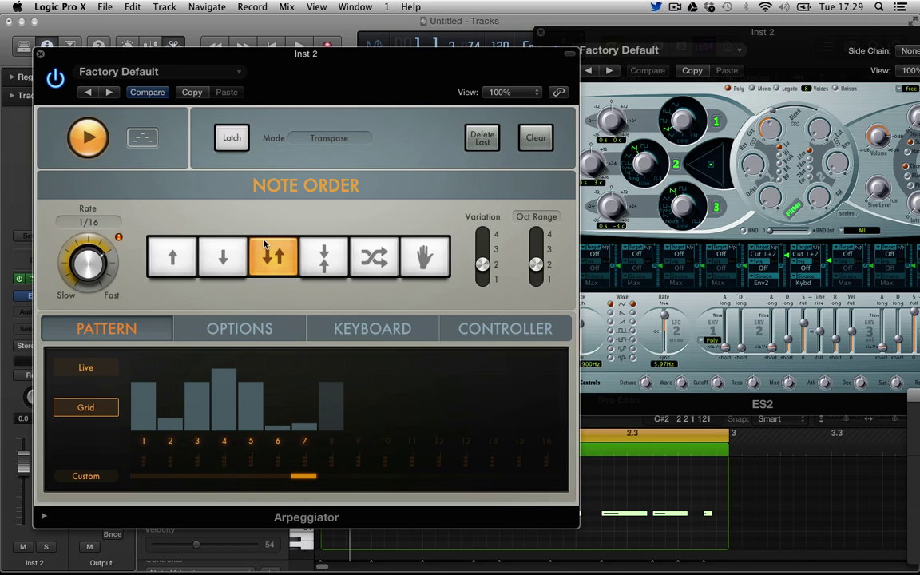
left_click(379, 262)
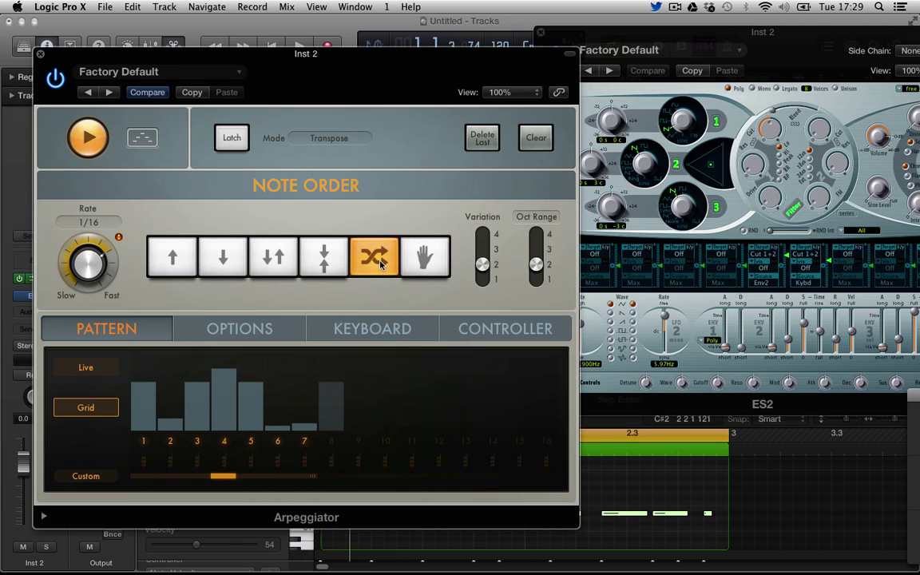
- Raise the ES2 filter cutoff slightly and show the Arpeggiator's controller assignments
left_click(774, 162)
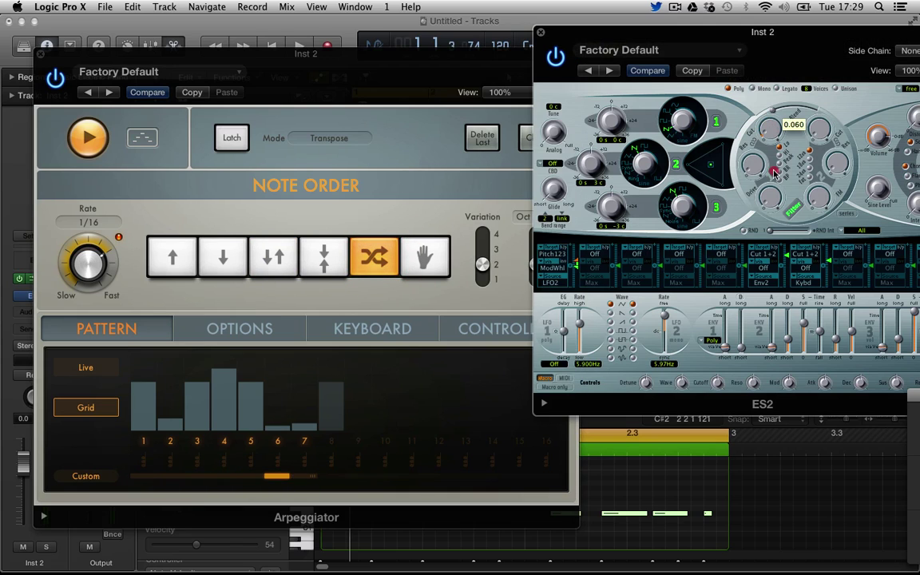
left_click_drag(774, 162, 771, 155)
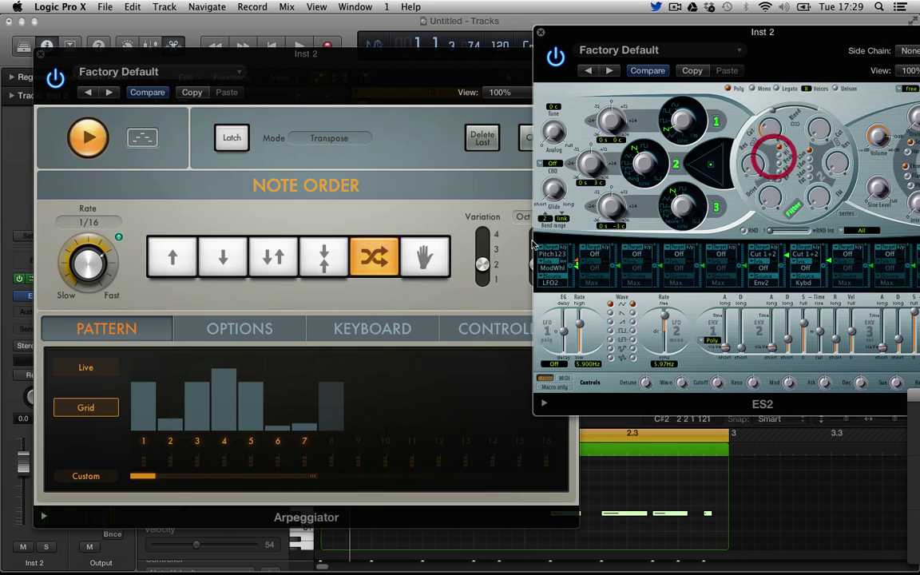
left_click(438, 329)
left_click(499, 329)
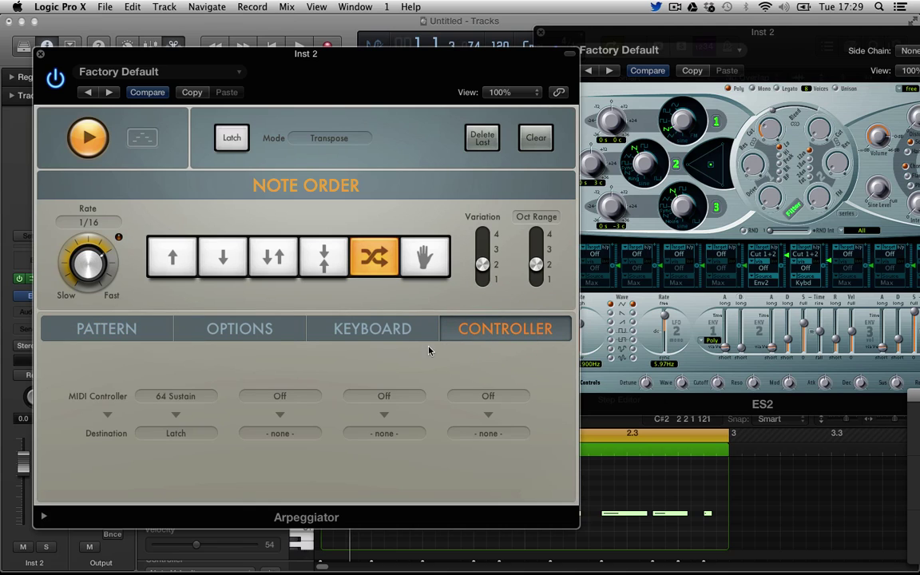
- Set the Arpeggiator's Input Snap to key C, scale Major, and choose outside-in note order
left_click(400, 334)
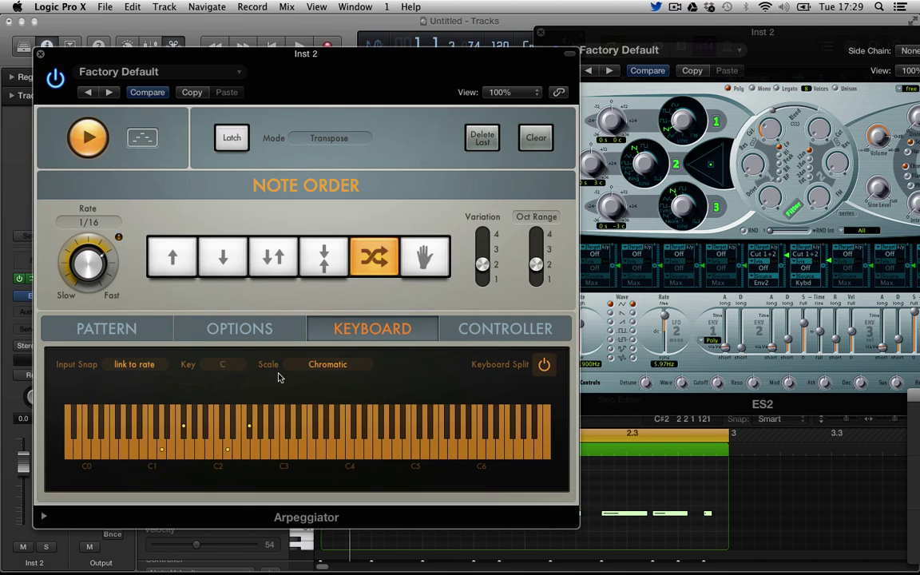
left_click(213, 365)
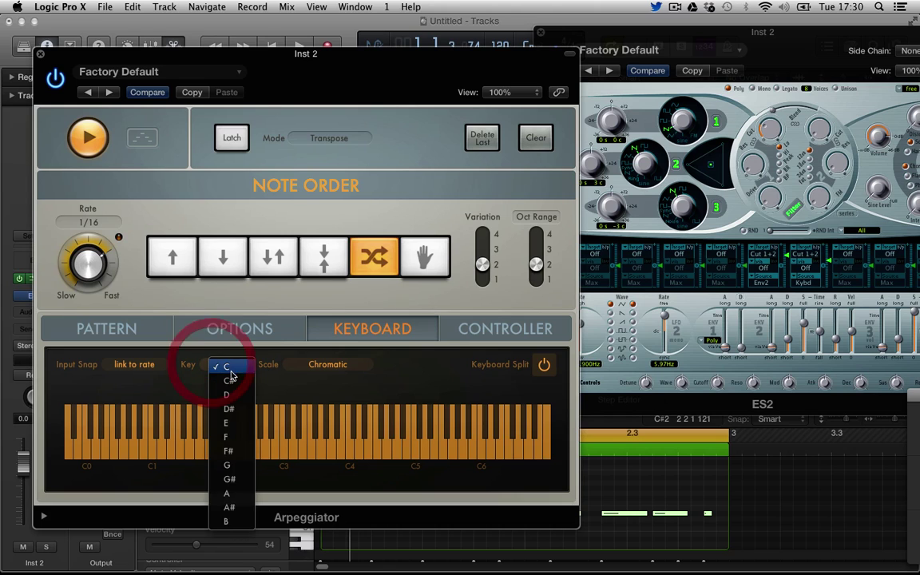
left_click(212, 366)
left_click(318, 365)
left_click(352, 389)
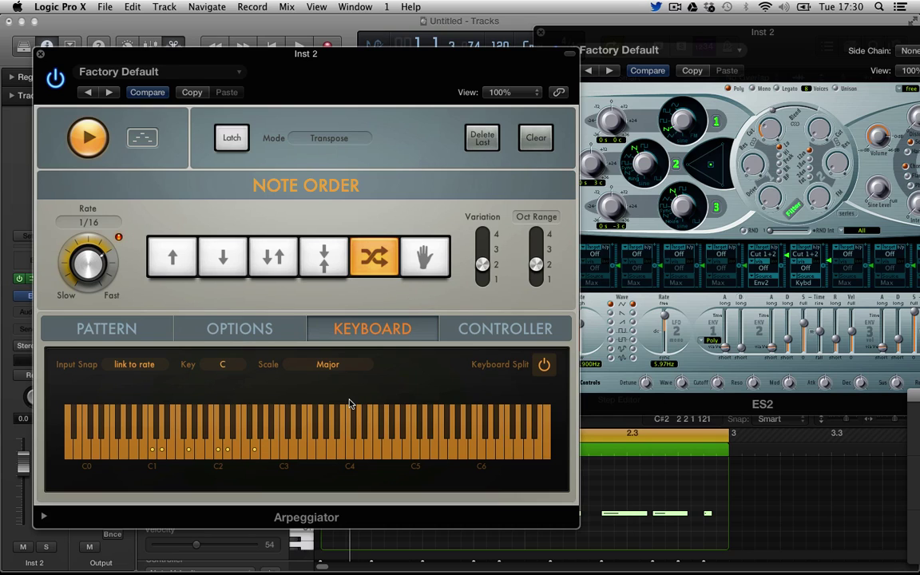
left_click(324, 256)
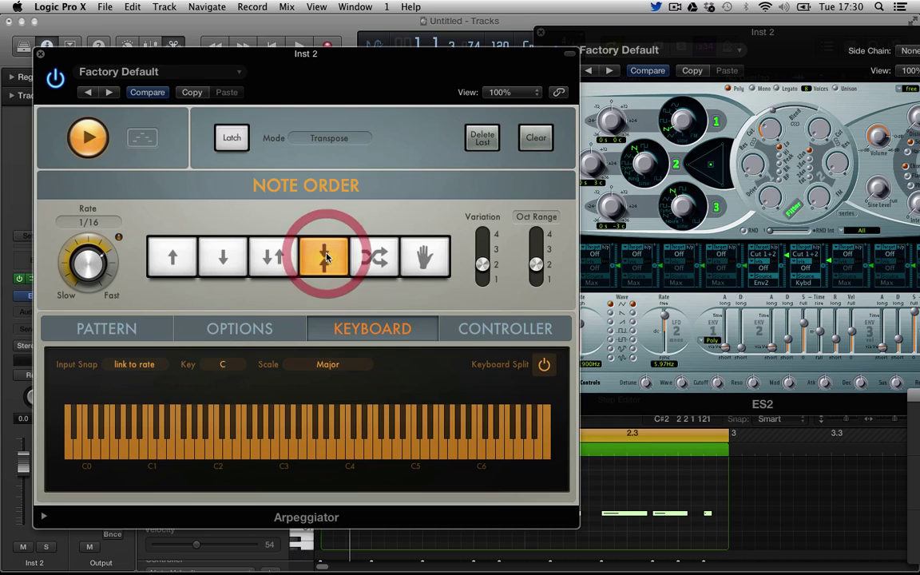
- In the Arpeggiator Options, set Swing to 67% and Note Length to 113%
left_click(255, 328)
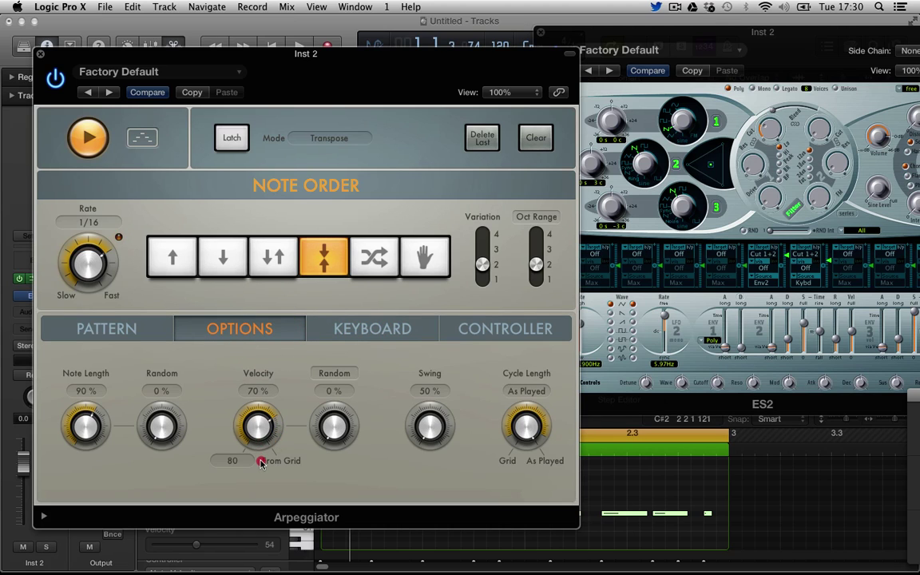
left_click_drag(430, 431, 432, 430)
left_click_drag(159, 369, 156, 355)
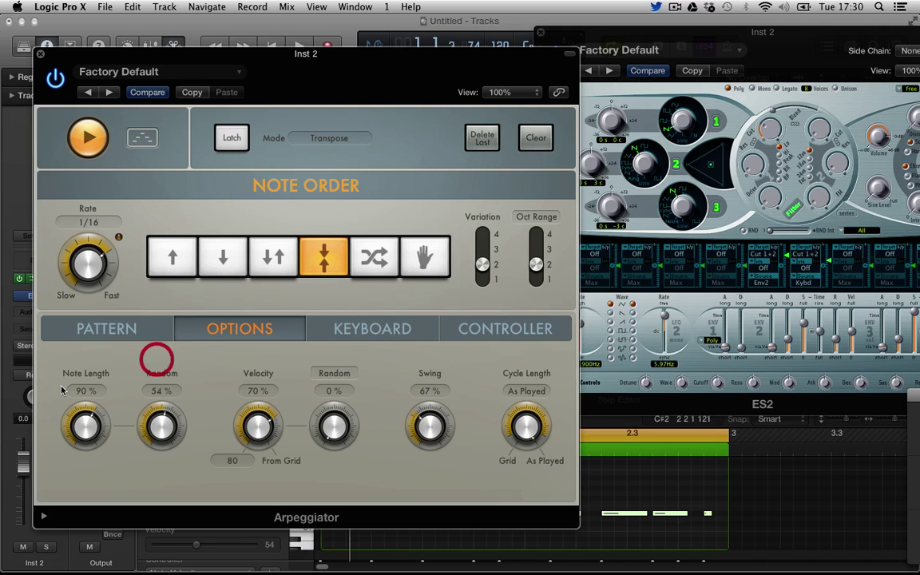
left_click_drag(82, 417, 84, 431)
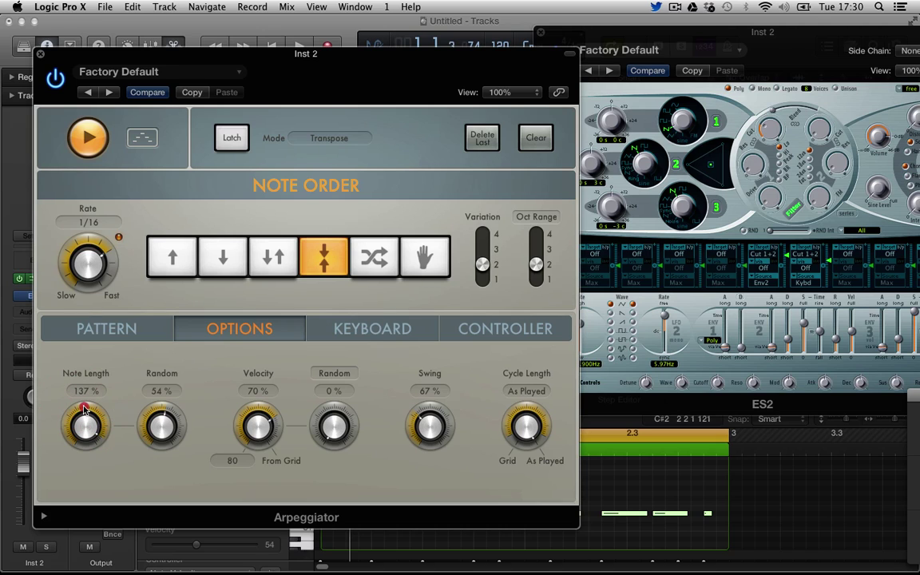
left_click_drag(160, 435, 148, 337)
left_click_drag(94, 444, 87, 400)
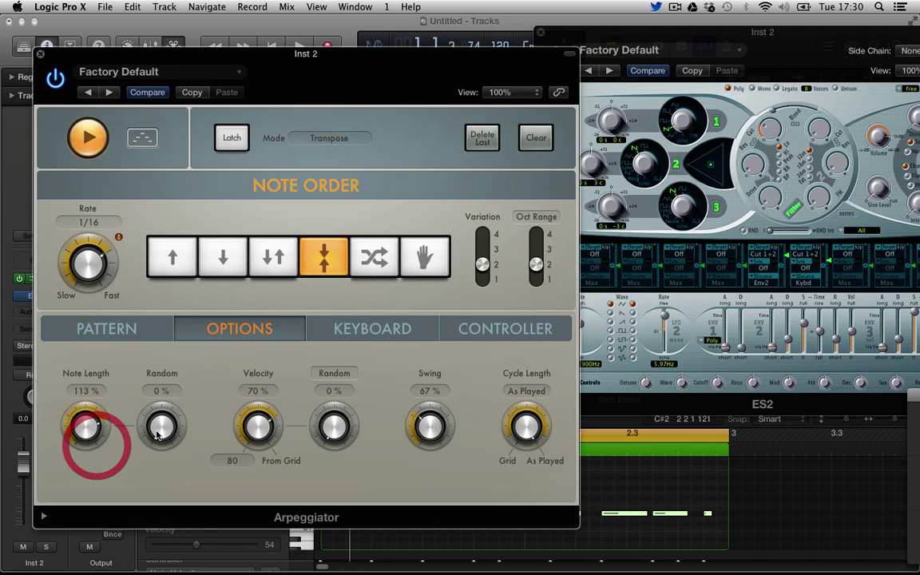
left_click_drag(160, 435, 147, 317)
- Lower grid pattern step 3 and bring the ES2 window to the front
left_click(139, 328)
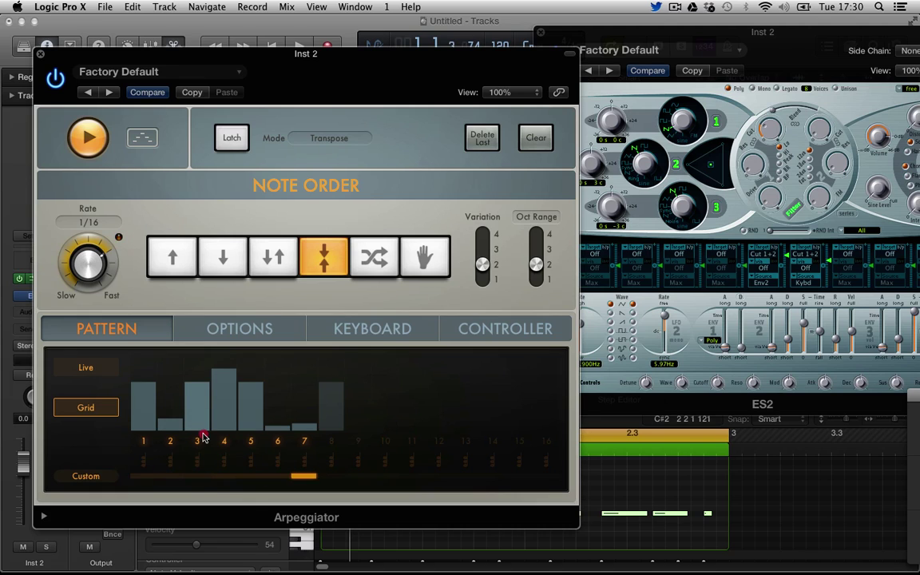
left_click(200, 427)
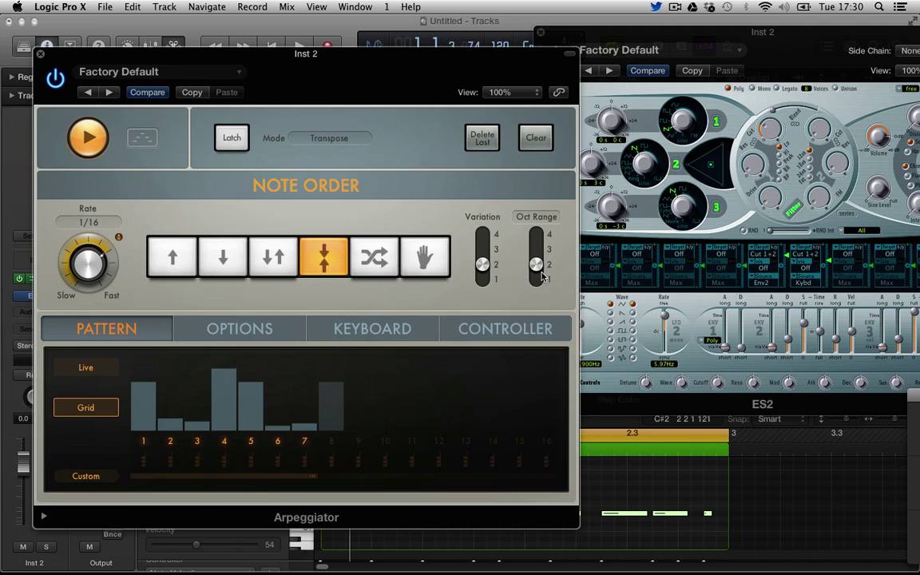
left_click(753, 264)
left_click(759, 244)
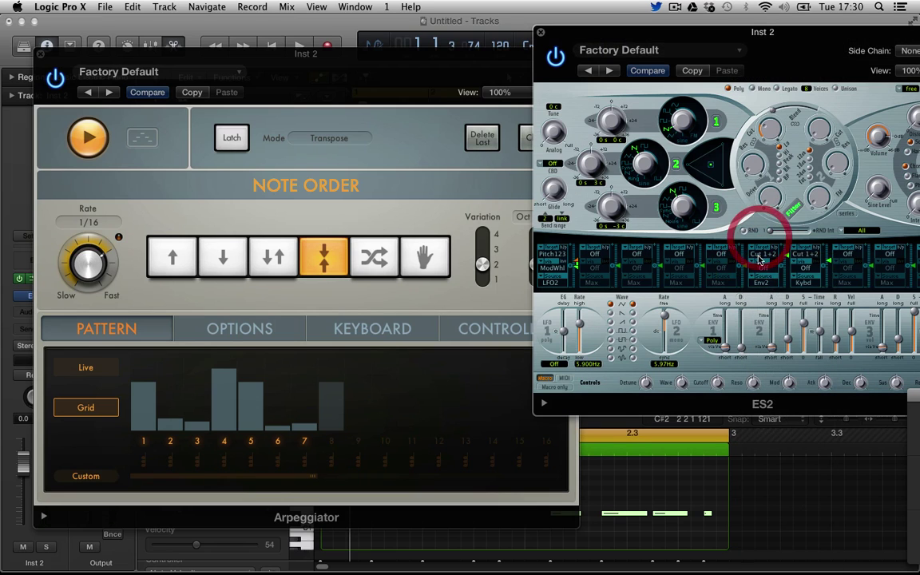
- Center the ES2 window, switch the Cut 1+2 route source from Env2 to Velo, and open the presets
left_click(753, 282)
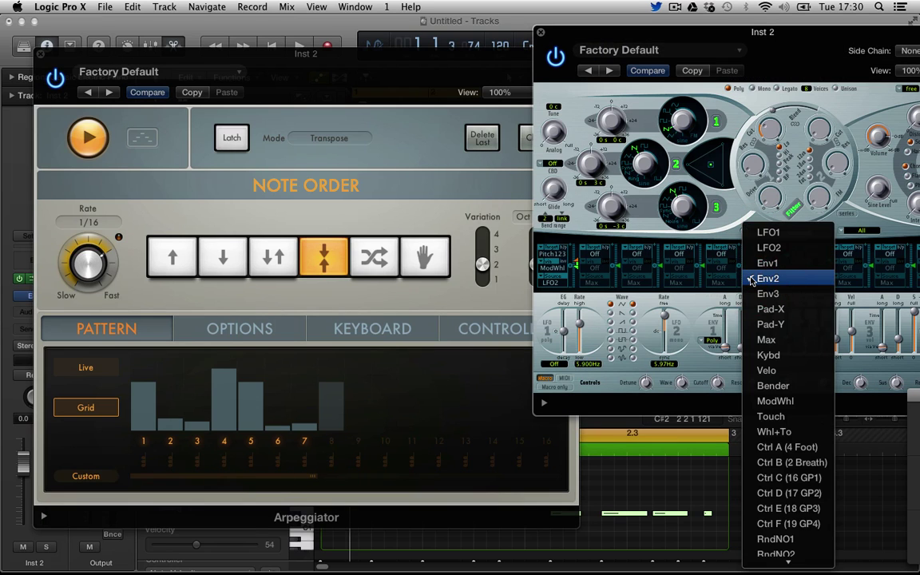
left_click(753, 279)
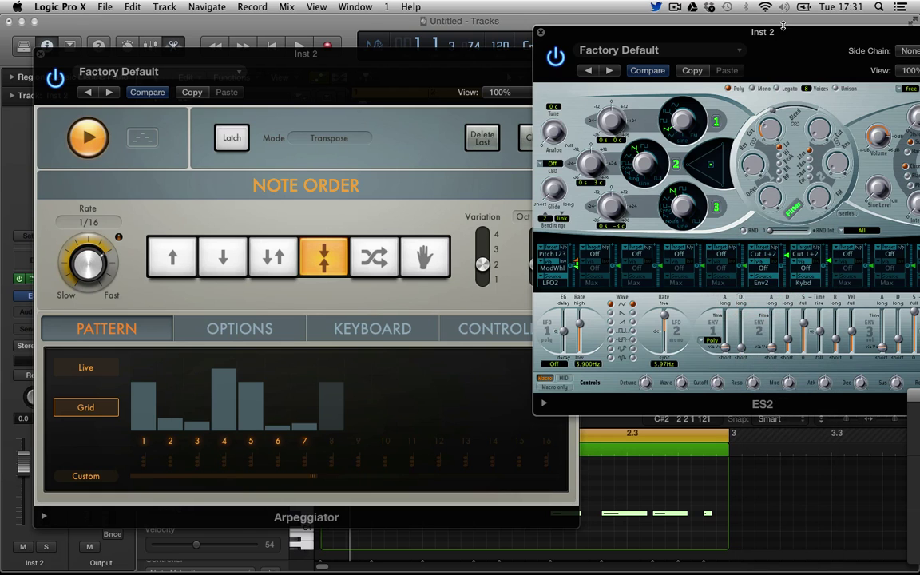
left_click_drag(783, 28, 534, 17)
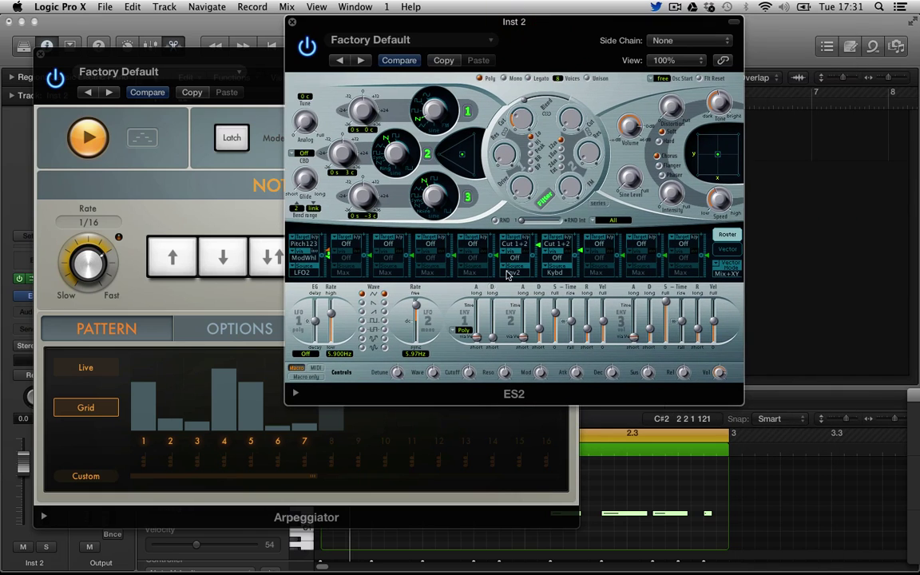
left_click(507, 274)
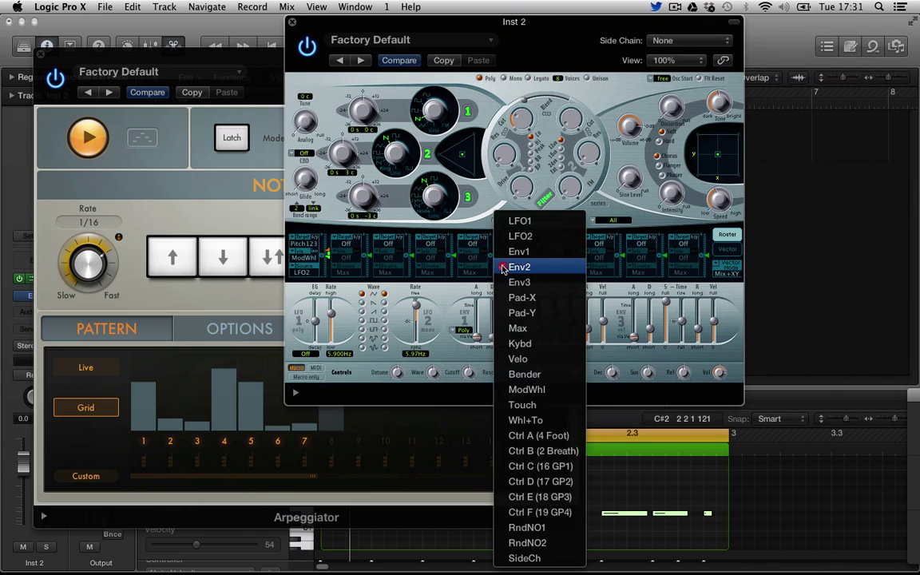
left_click(539, 361)
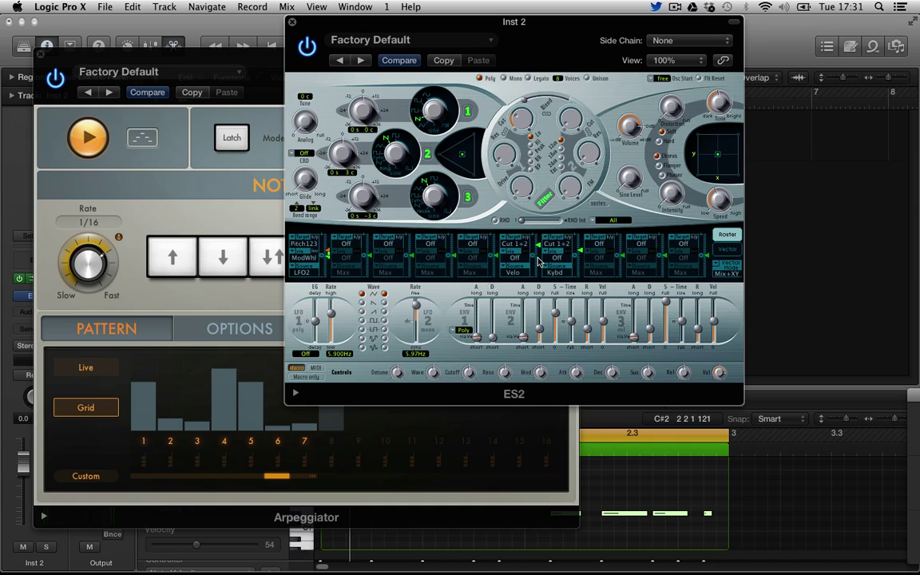
left_click(479, 40)
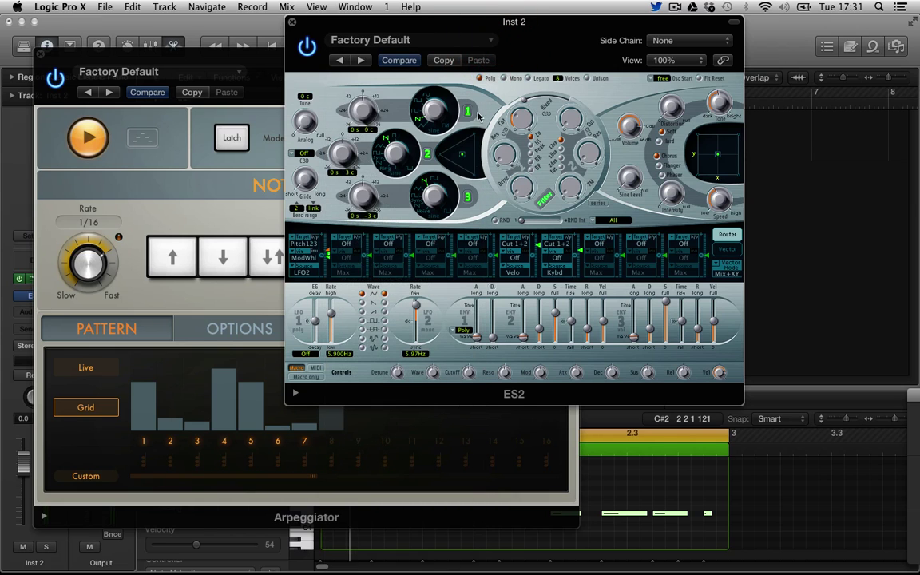
left_click(492, 44)
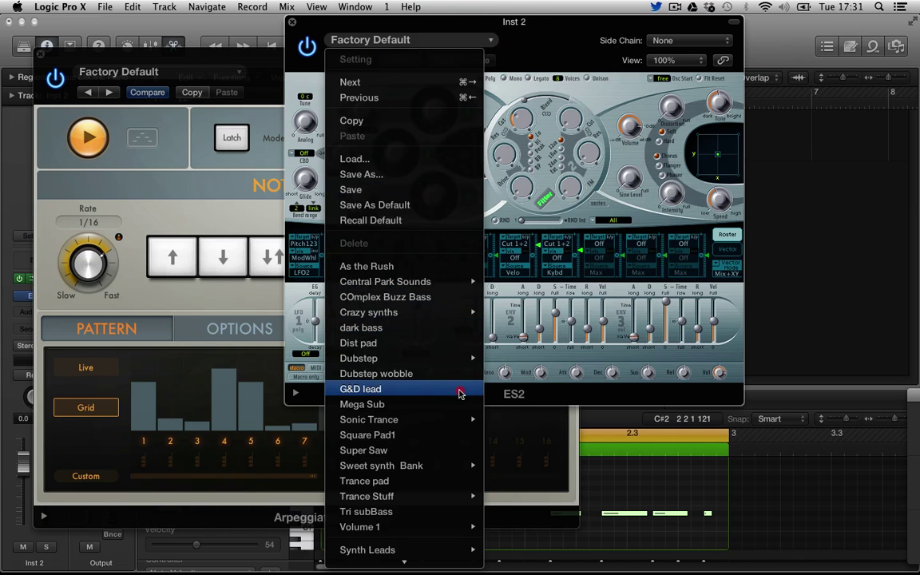
- Load ES2's Classic Synth Bass preset, set its modulation source to Velo, and center the Arpeggiator
mouse_move(421, 495)
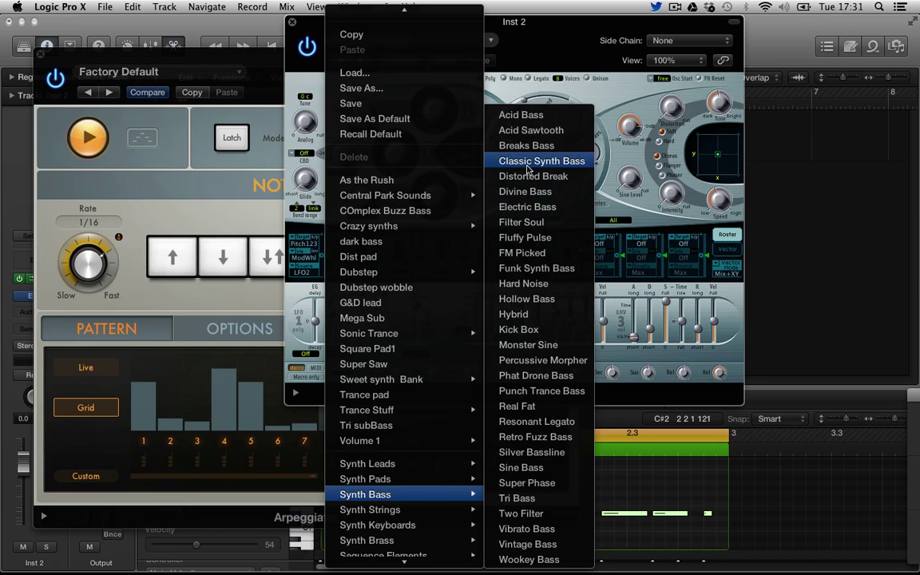
left_click(527, 163)
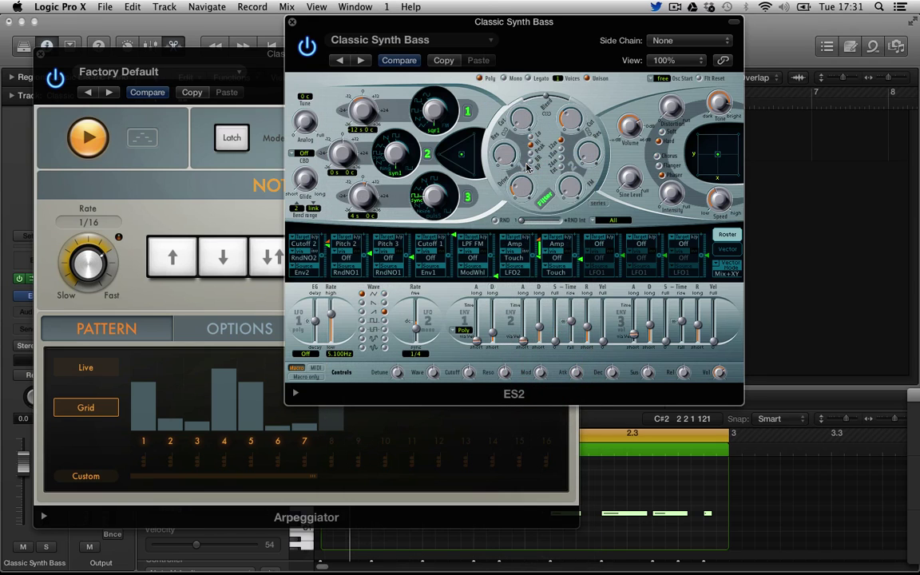
left_click(293, 272)
left_click(313, 362)
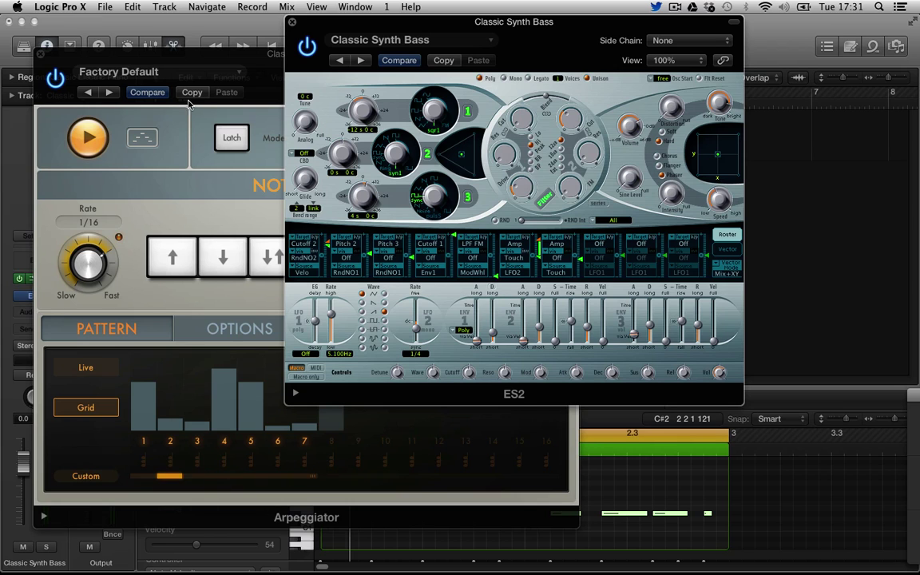
left_click_drag(128, 52, 341, 74)
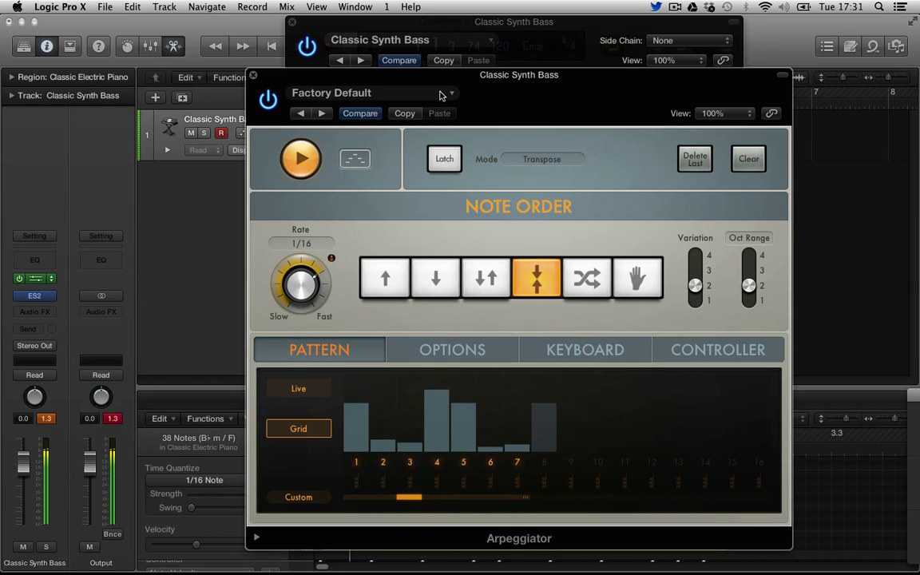
- Try down, down/up, converge, random, as-played and up note orders, settle on down/up, and play
left_click(437, 284)
left_click(436, 284)
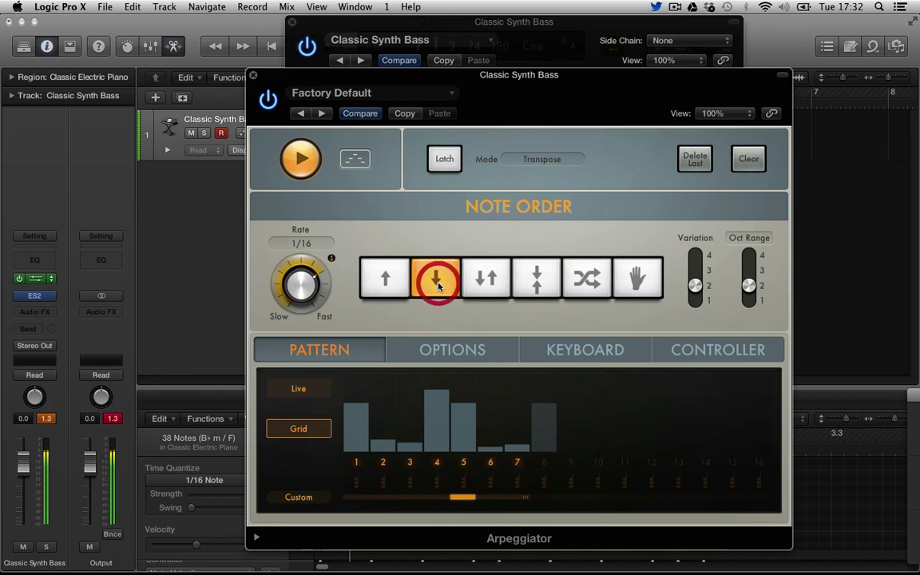
left_click(437, 284)
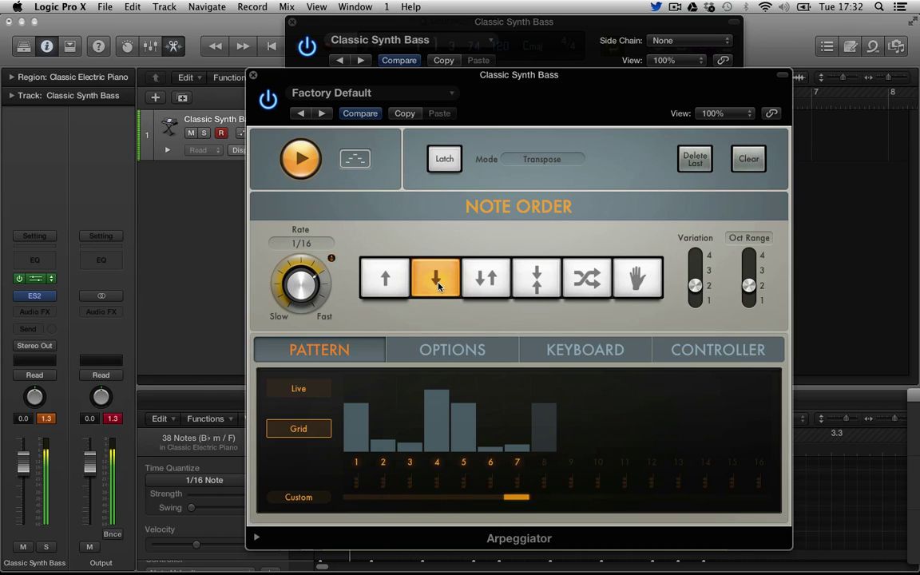
left_click(485, 286)
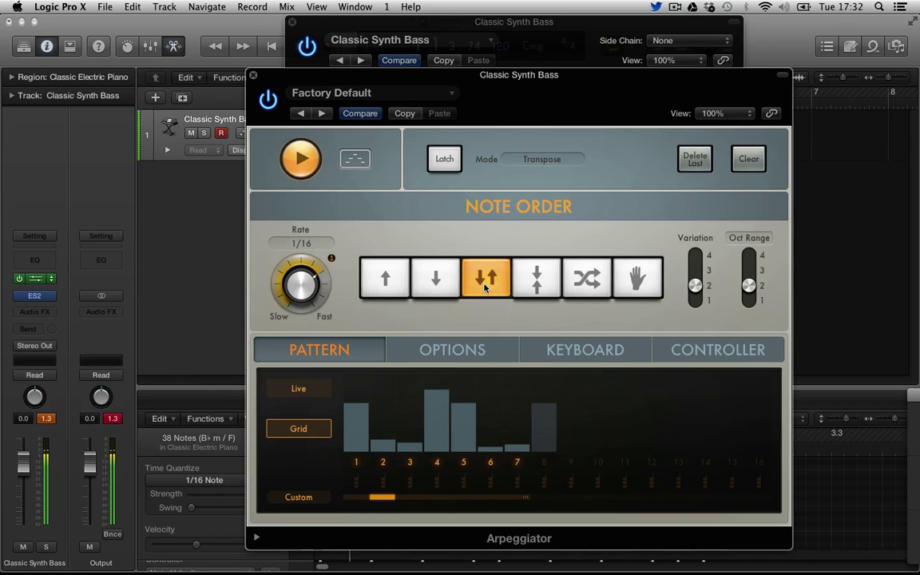
left_click(523, 283)
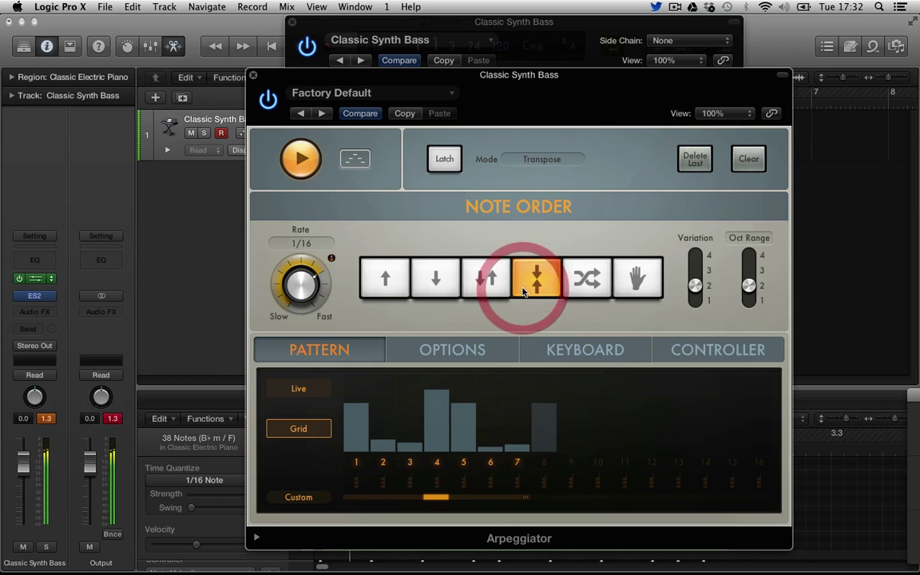
left_click(597, 281)
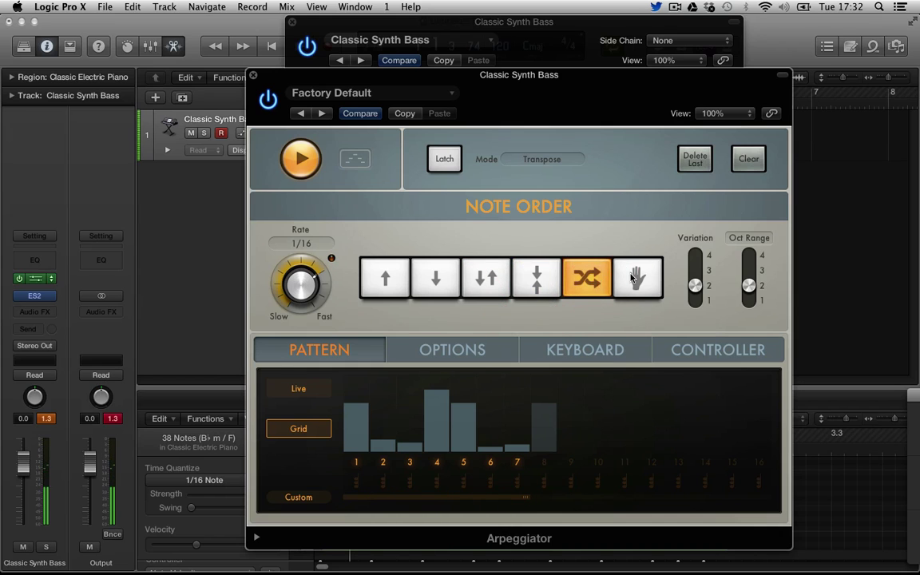
left_click(635, 281)
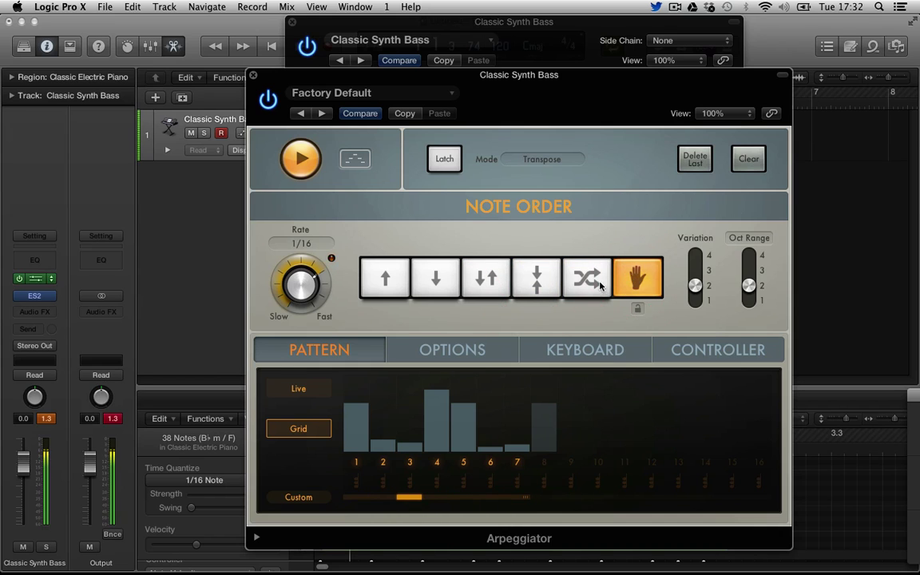
left_click(392, 274)
left_click(481, 279)
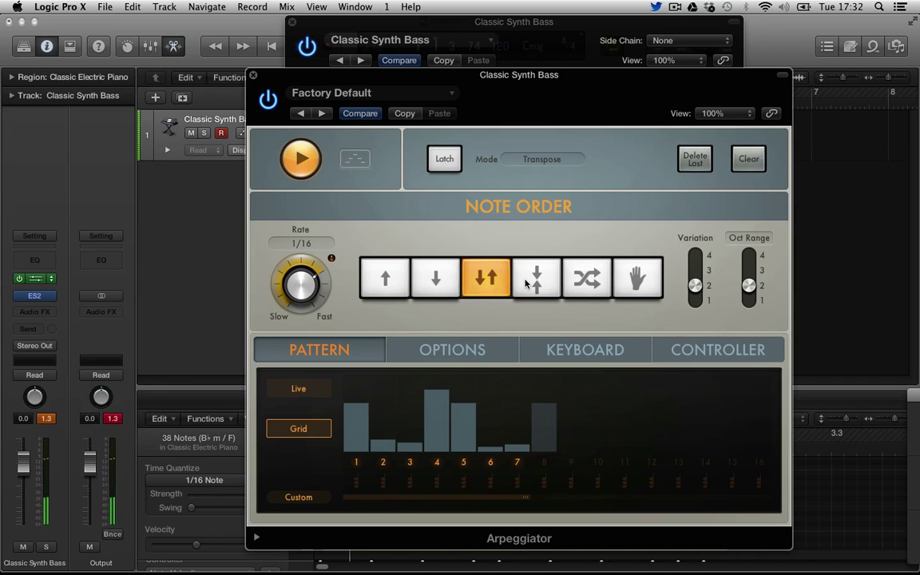
key("space")
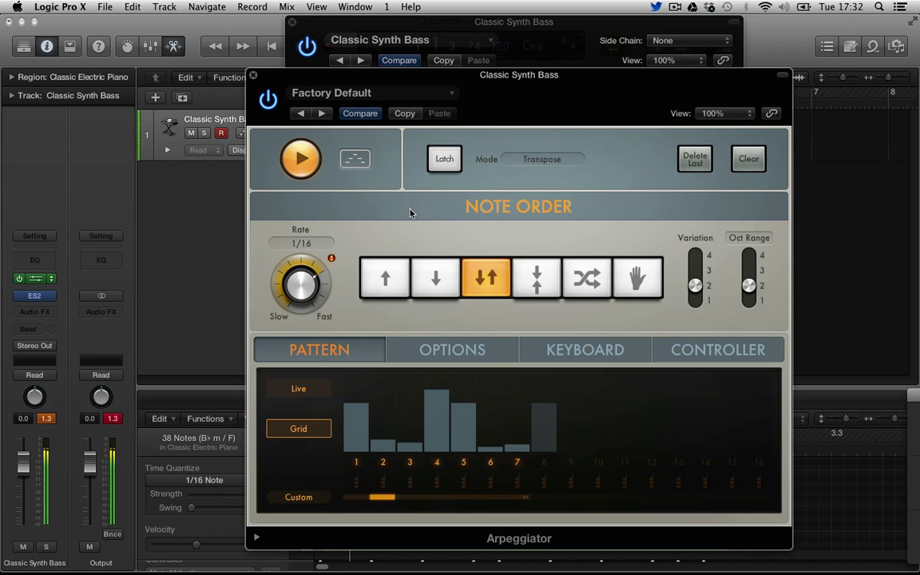
- Audition Complex Chord Groove 02 and 03, then settle on the Arpeggiator's Classic Cycle 04 preset
left_click(455, 95)
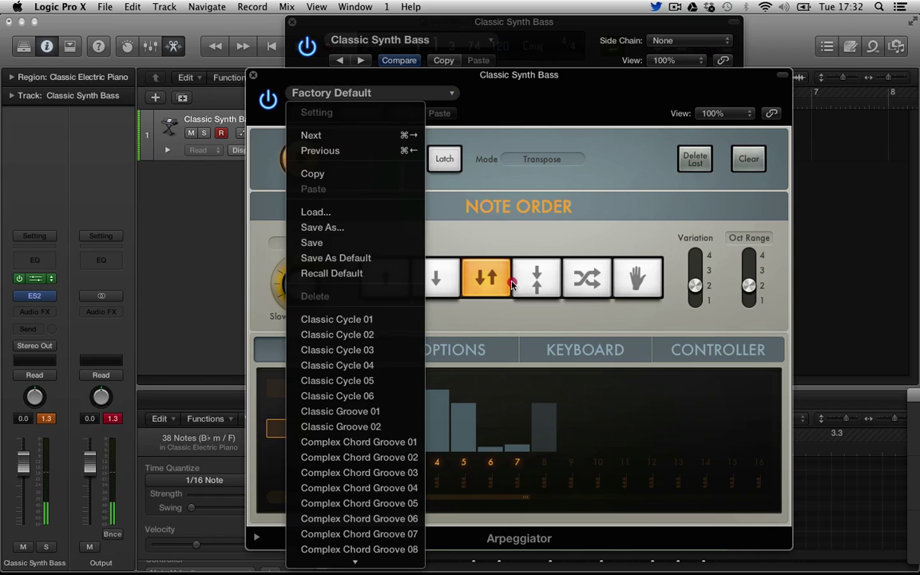
left_click(397, 457)
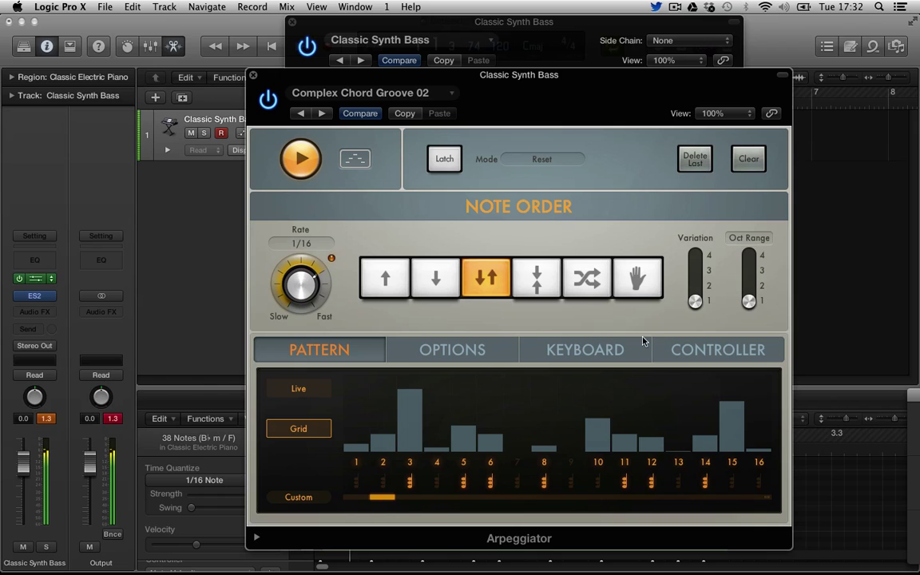
left_click(445, 99)
left_click(414, 472)
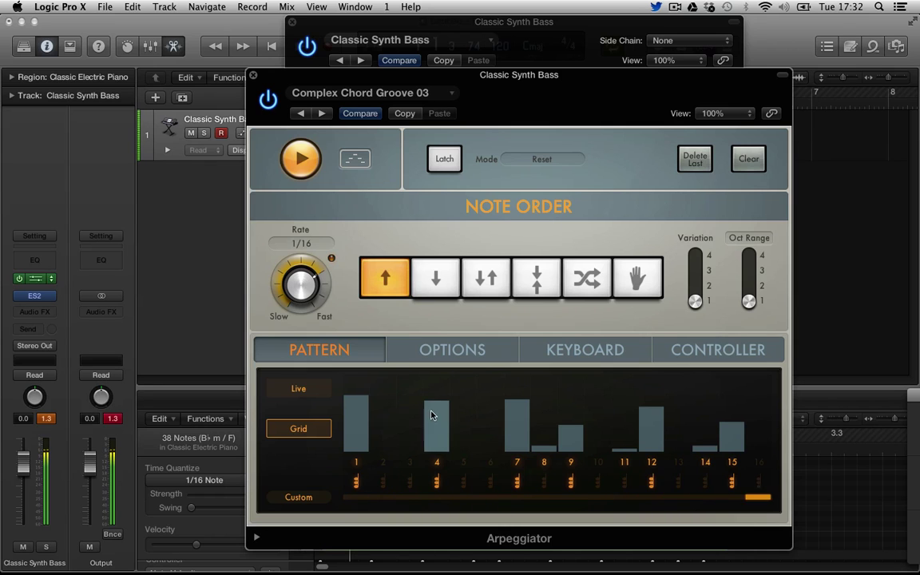
left_click(360, 93)
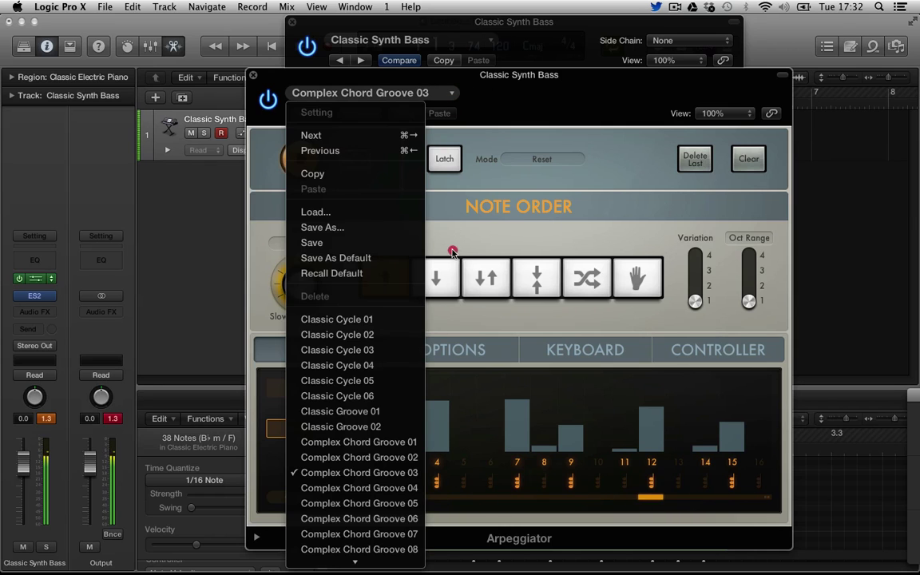
left_click(377, 365)
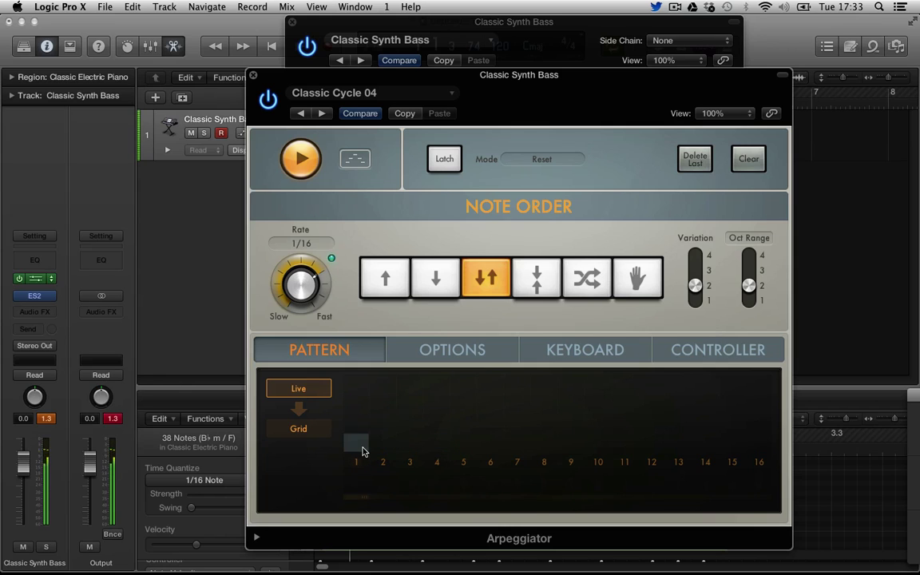
- Switch the Arpeggiator pattern to Grid mode and draw steps 1 through 4
left_click(313, 438)
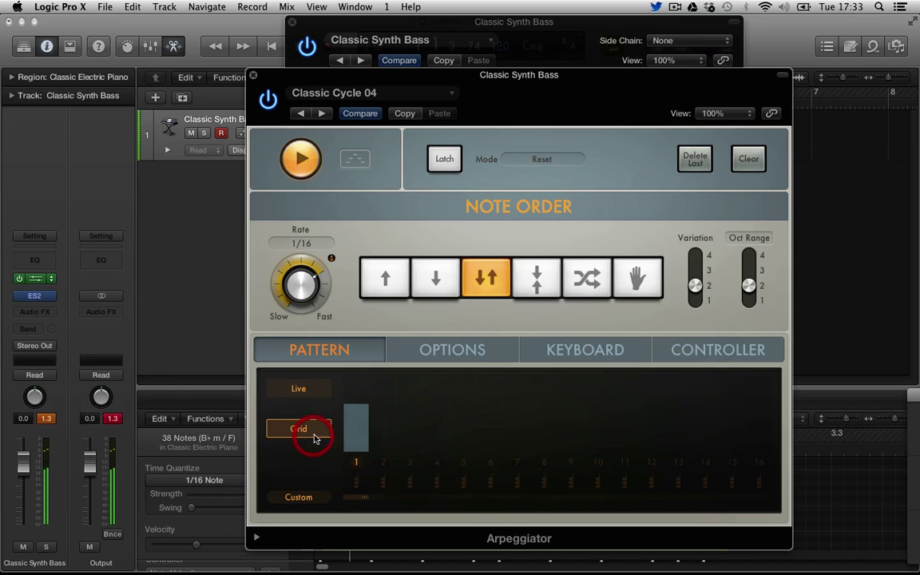
left_click(385, 417)
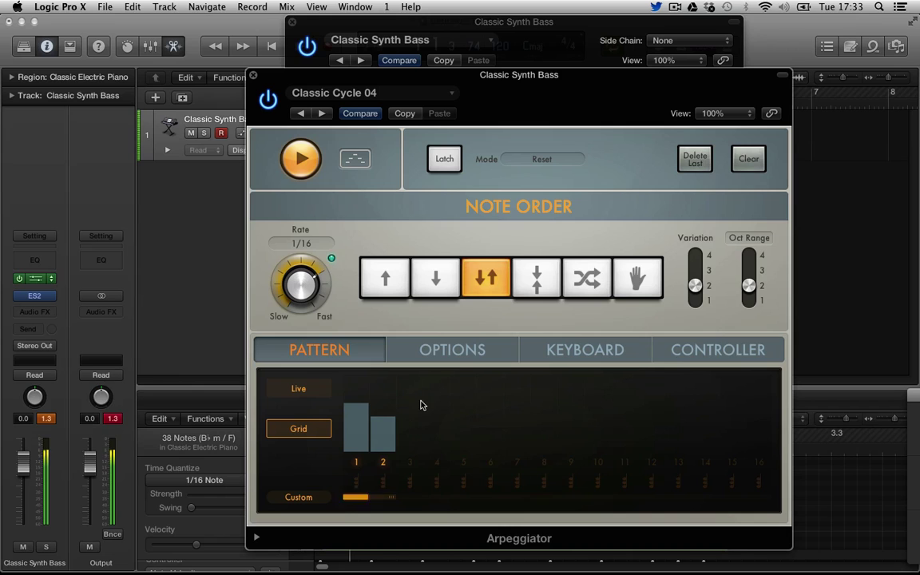
left_click_drag(422, 405, 436, 392)
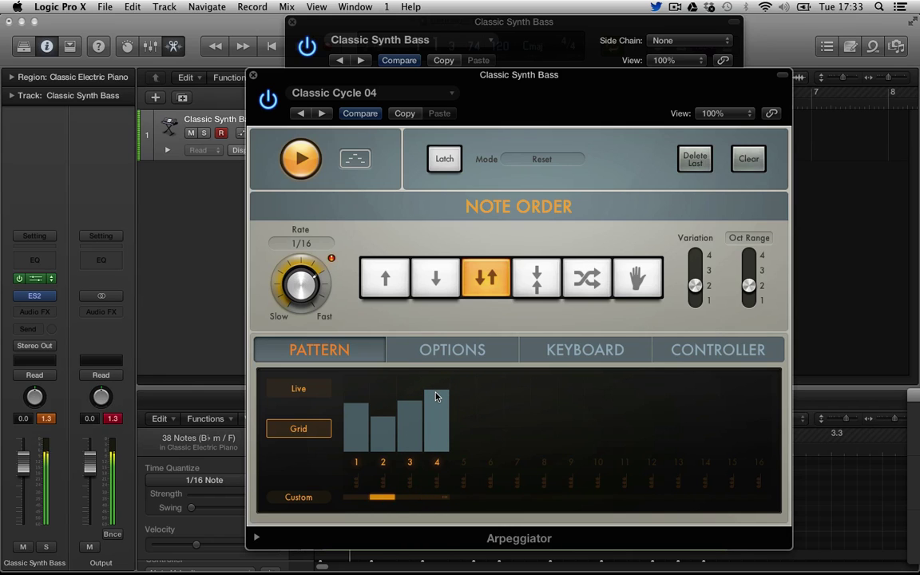
- Adjust options on steps 3 and 4, then silence step 3 so only steps 1, 2 and 4 play
left_click(436, 482)
left_click(410, 481)
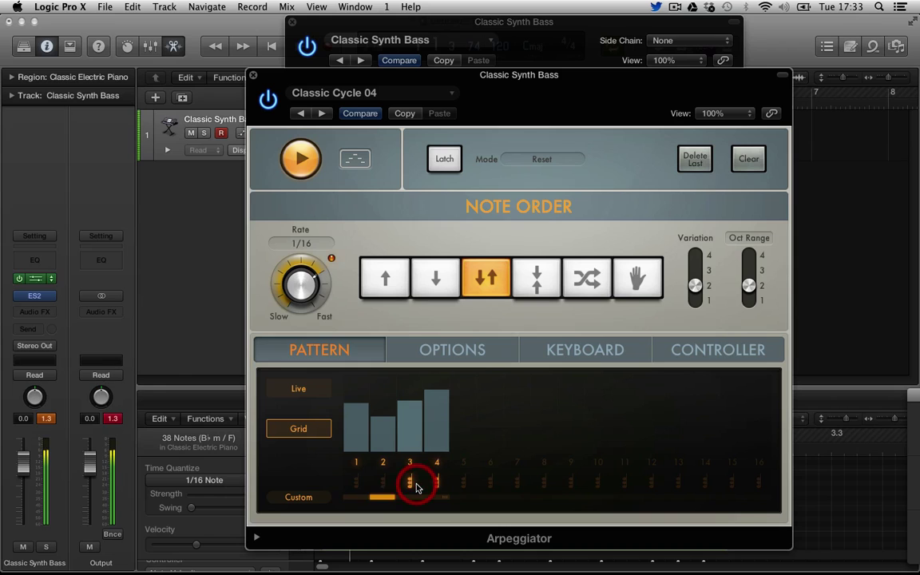
left_click(412, 464)
left_click(412, 464)
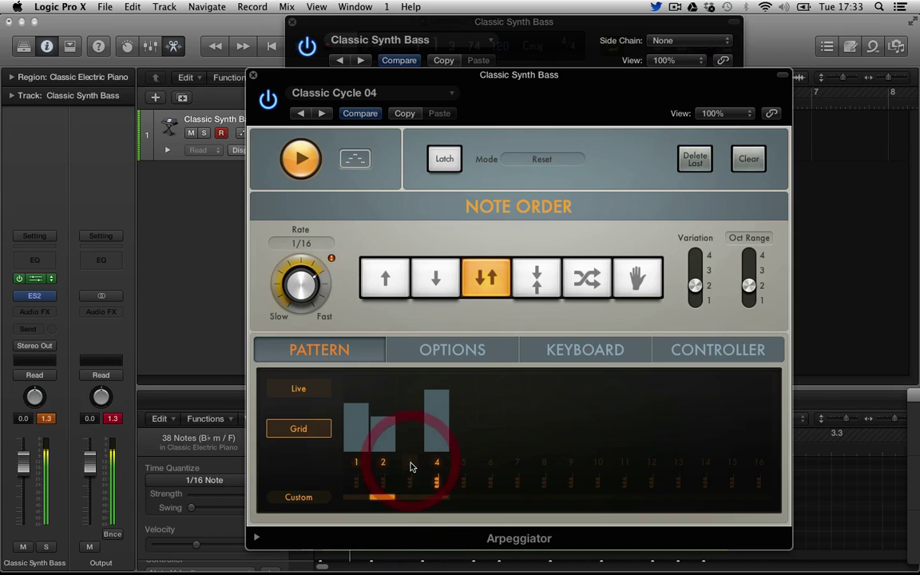
left_click(411, 466)
left_click(434, 464)
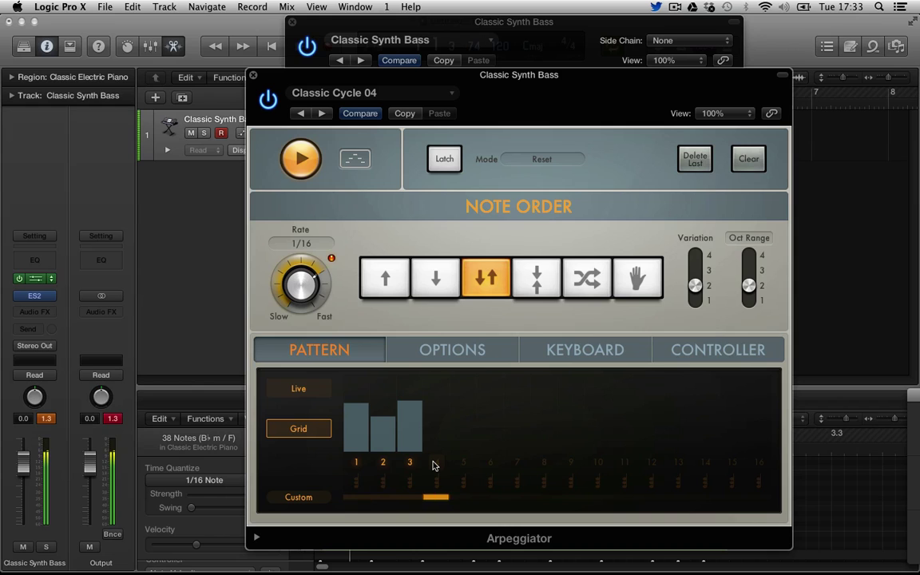
left_click(434, 464)
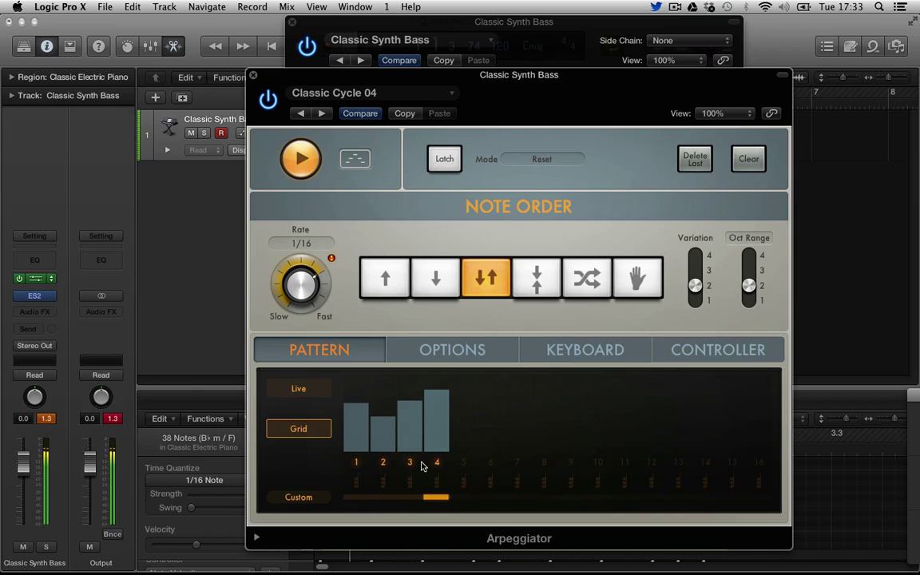
left_click(413, 464)
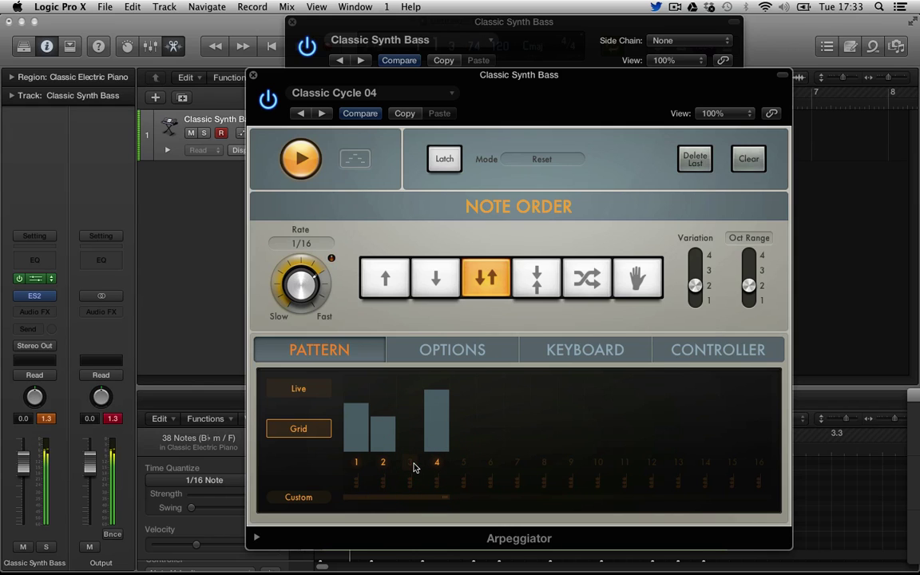
- Replace the Arpeggiator with Chord Trigger, close the ES2 window and reposition Chord Trigger's window
left_click(50, 279)
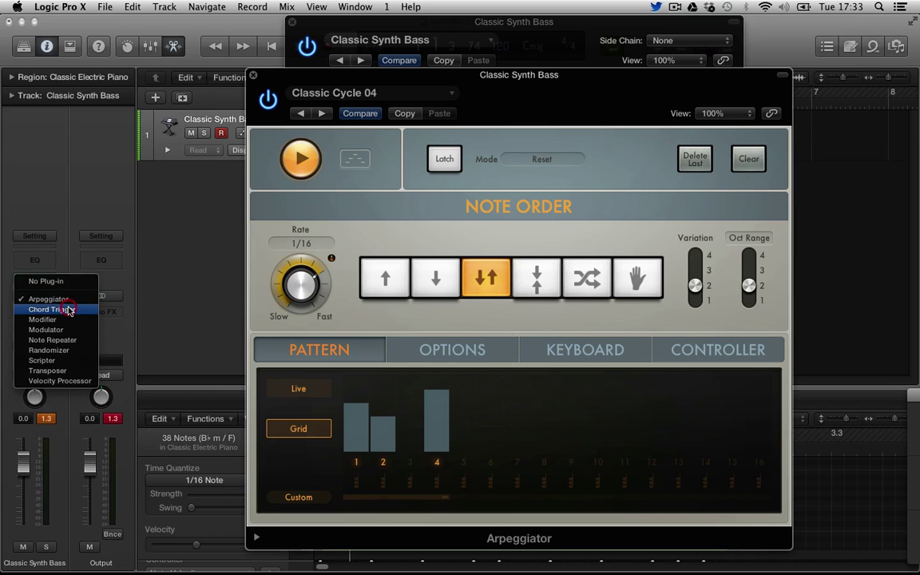
left_click(64, 304)
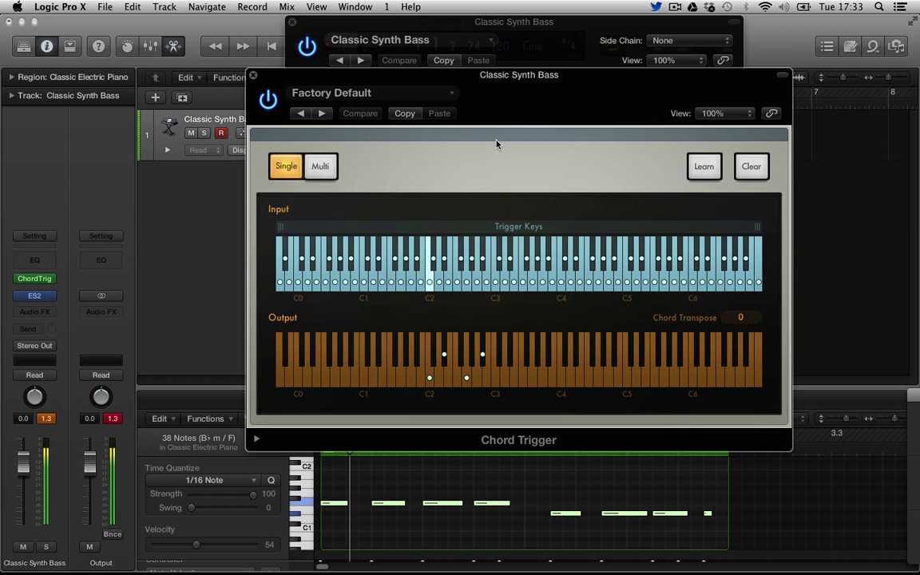
left_click_drag(491, 90, 472, 134)
left_click(293, 21)
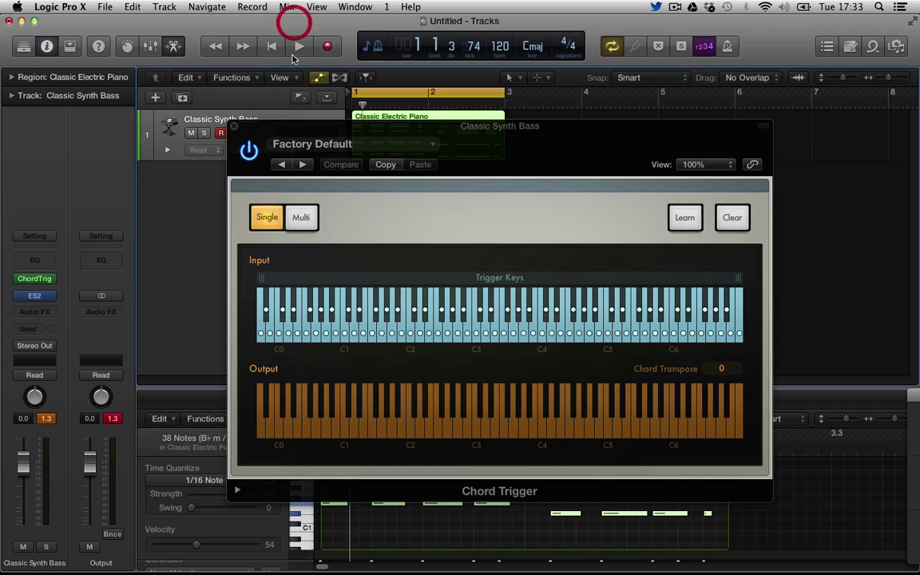
left_click_drag(304, 122, 419, 36)
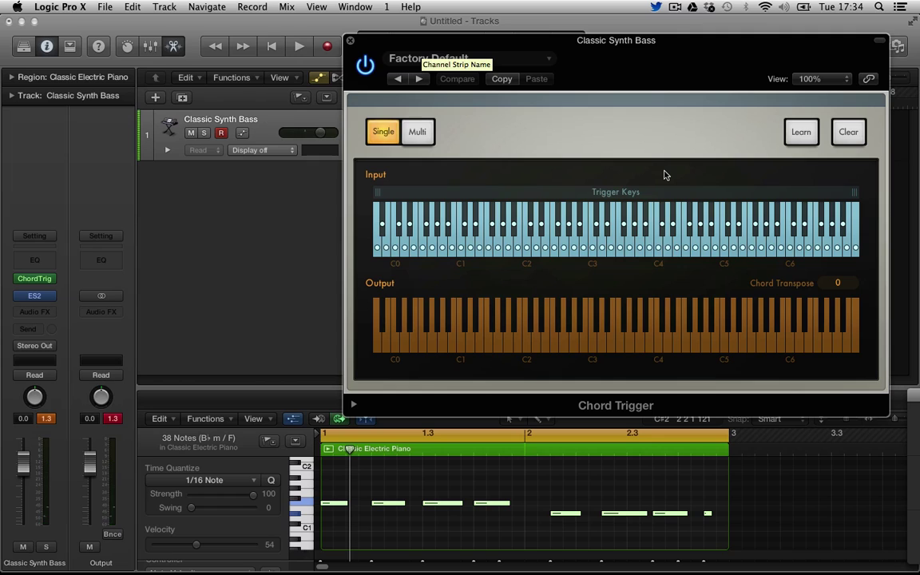
- Learn a new trigger chord in Chord Trigger, then bring up the MIDI FX plug-in list
left_click(802, 136)
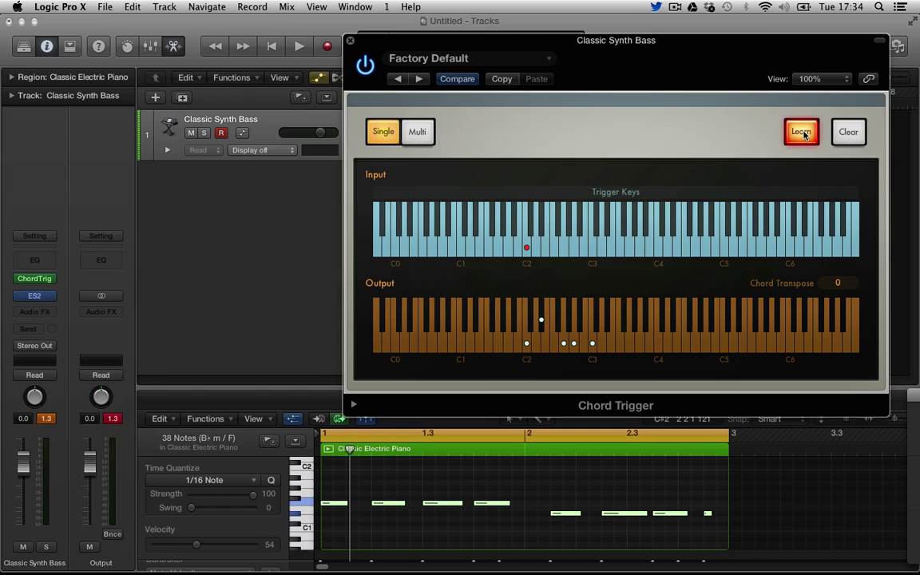
left_click(801, 132)
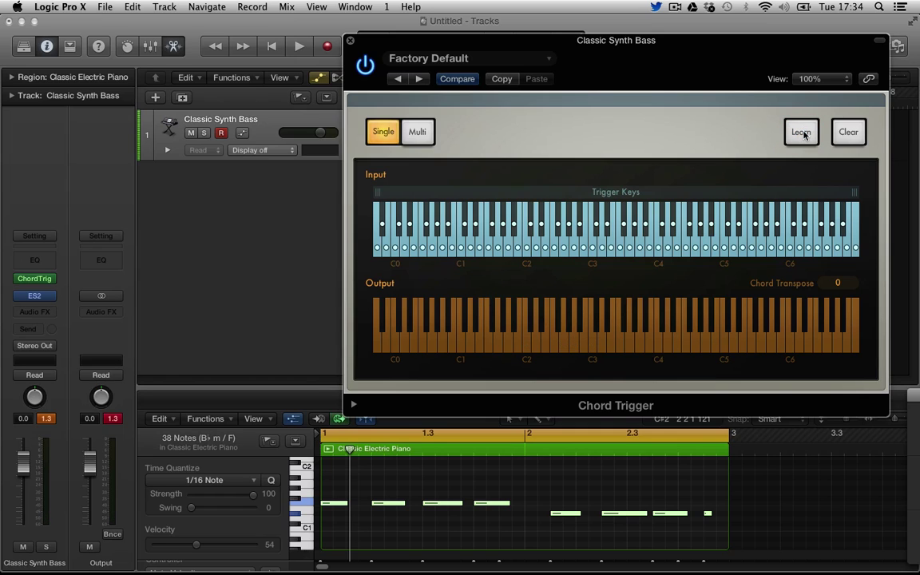
left_click(50, 281)
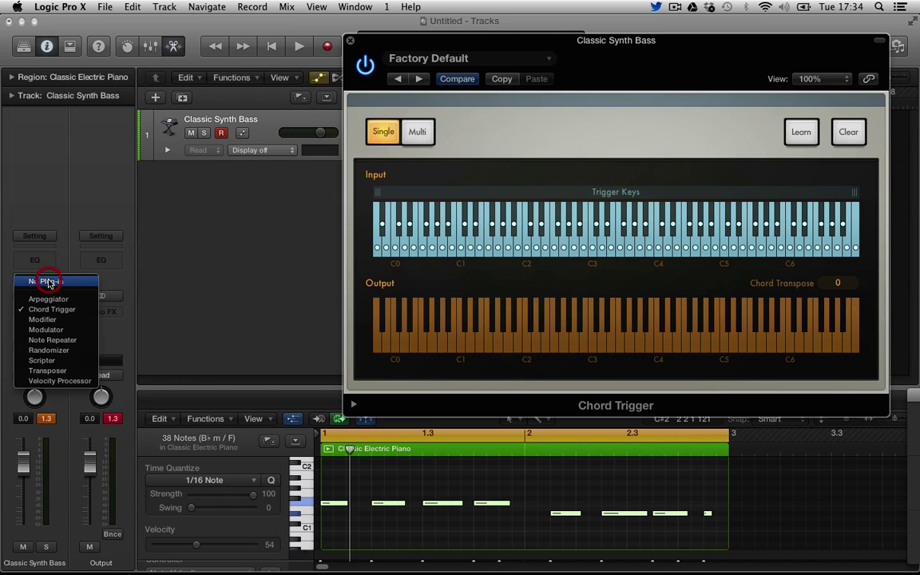
- Load the Modifier with Velocity input, dialing Scale to -70% and Add to 46
left_click(49, 319)
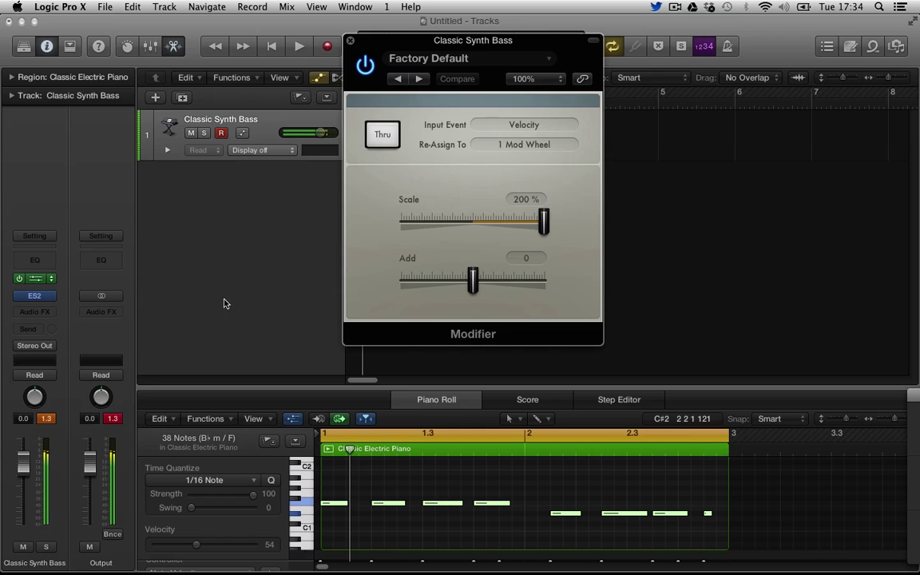
mouse_move(519, 218)
left_mouse_down()
mouse_move(397, 226)
mouse_move(513, 220)
left_mouse_up()
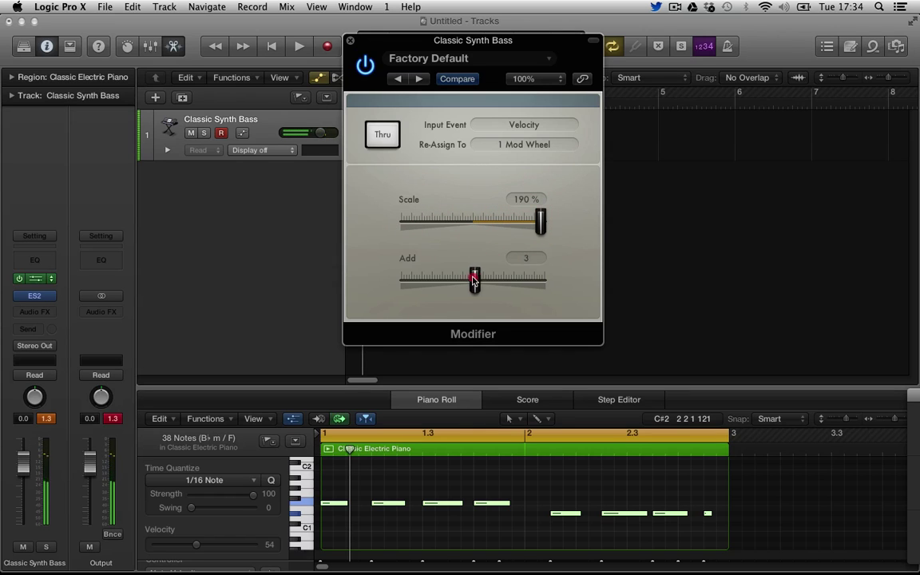
left_click_drag(472, 277, 515, 278)
left_click(511, 127)
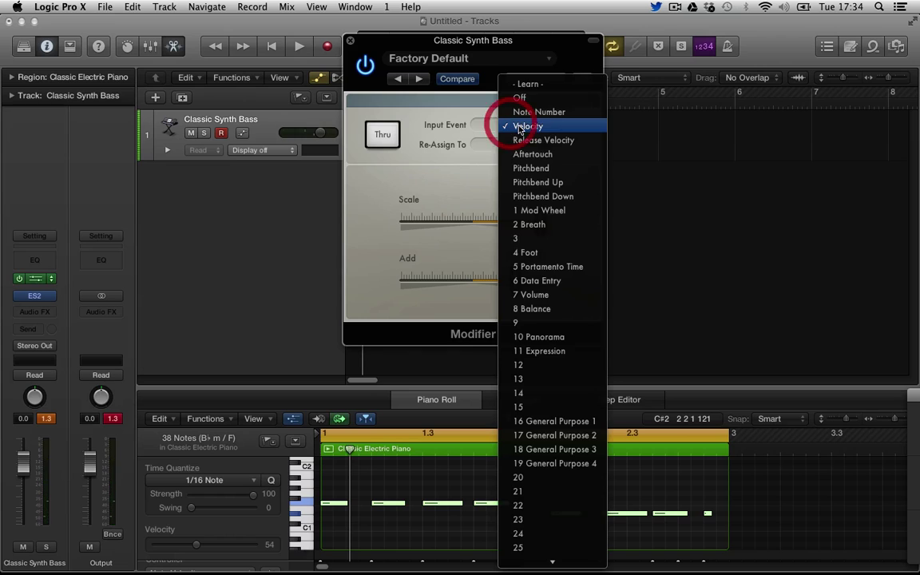
left_click(468, 153)
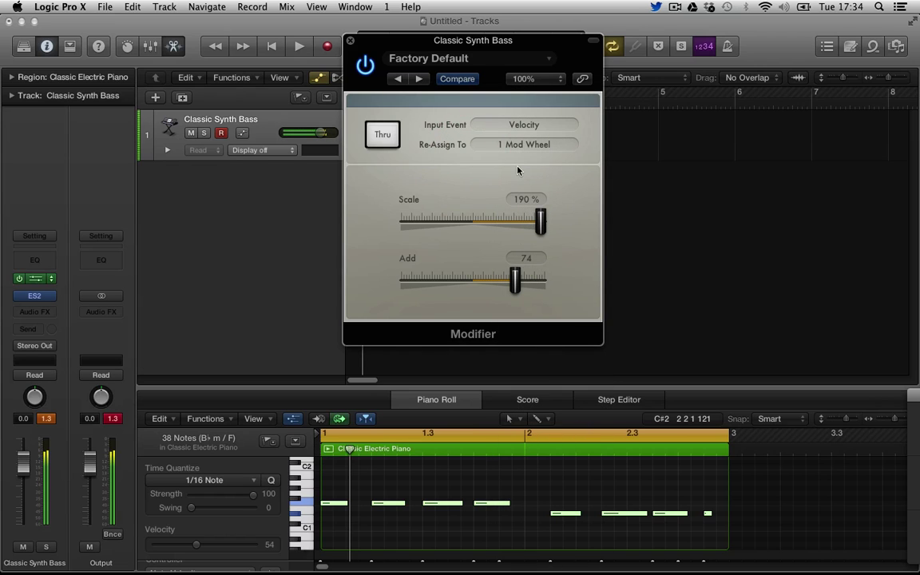
mouse_move(533, 222)
left_mouse_down()
mouse_move(426, 224)
mouse_move(536, 224)
left_mouse_up()
left_click_drag(514, 279, 545, 279)
left_click_drag(536, 223, 448, 223)
left_click_drag(544, 280, 497, 264)
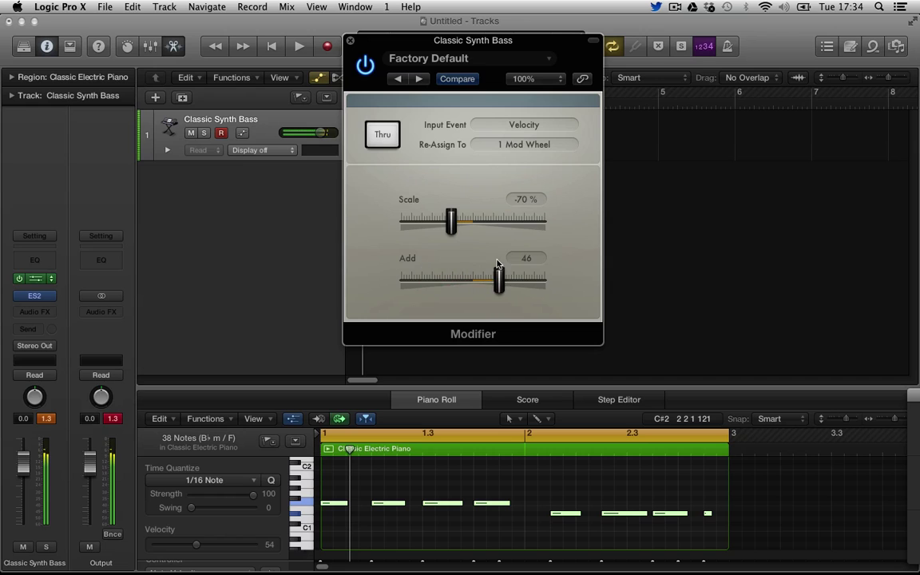
left_click(46, 278)
- Replace Modifier with the Modulator, using a sine LFO at a 1/32 rate
left_click(70, 329)
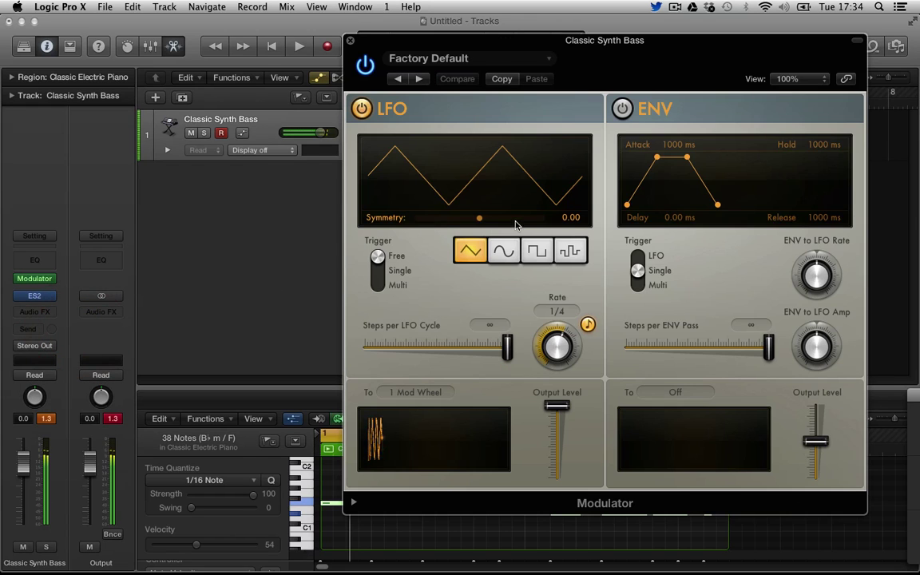
left_click(505, 252)
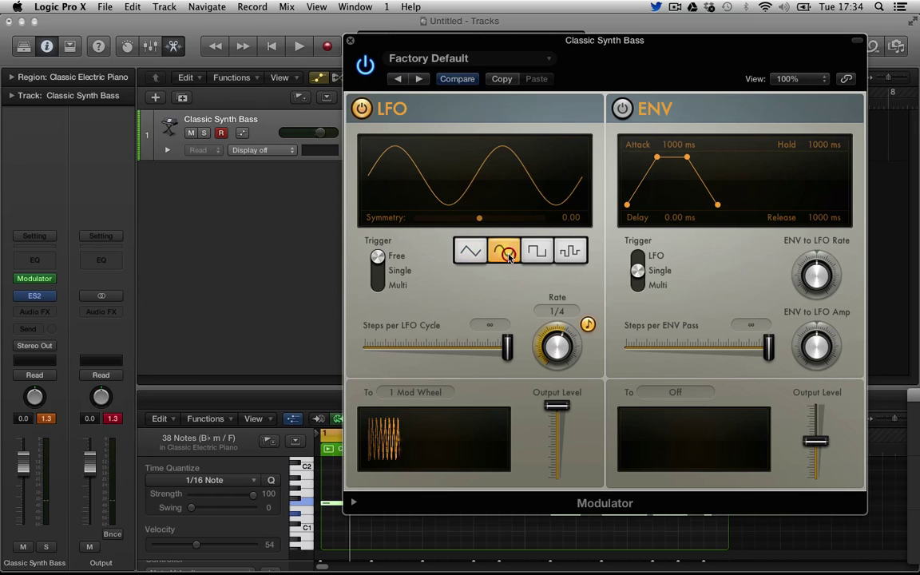
mouse_move(559, 402)
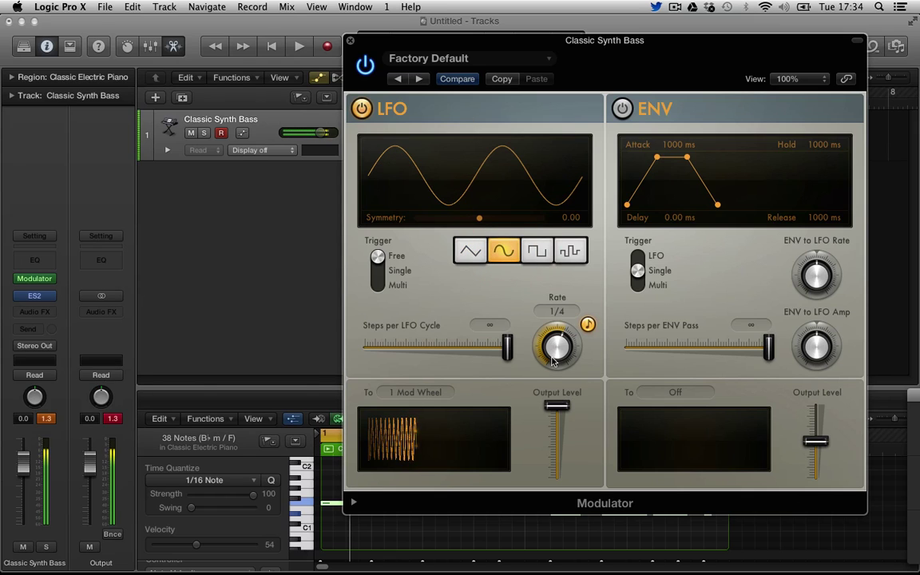
left_click_drag(554, 350, 552, 375)
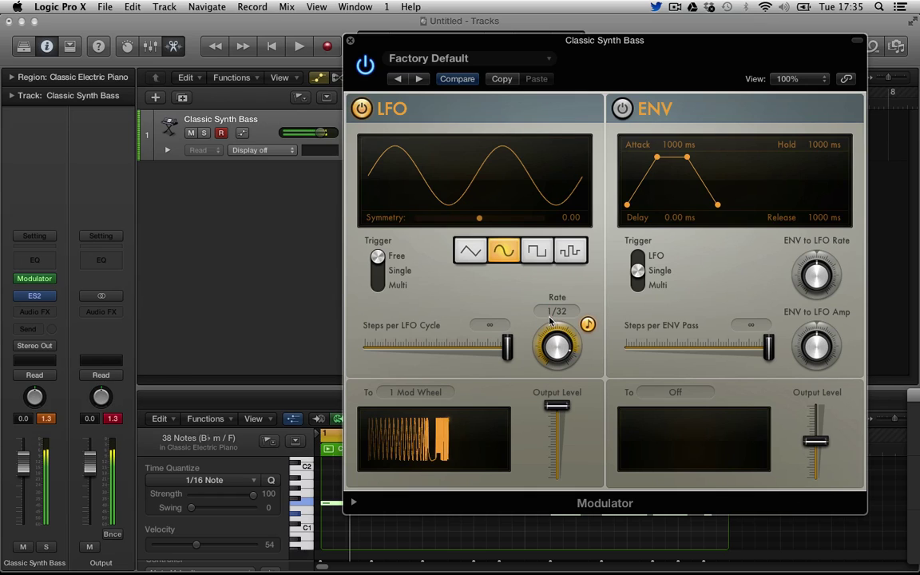
- Trigger the envelope from the LFO, set ENV to LFO Amp to 41%, and adjust rate and output
left_click(653, 255)
left_click_drag(805, 359, 818, 333)
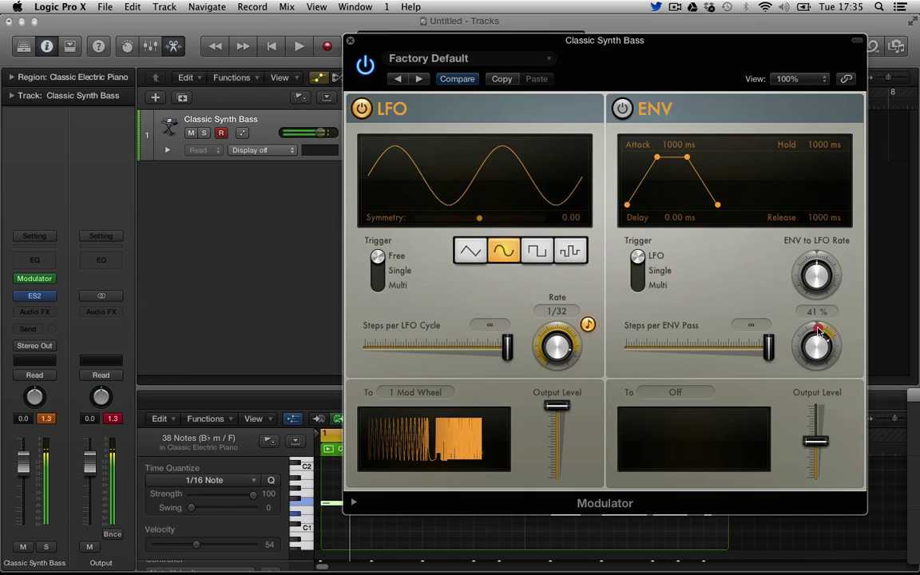
left_click_drag(817, 288, 818, 270)
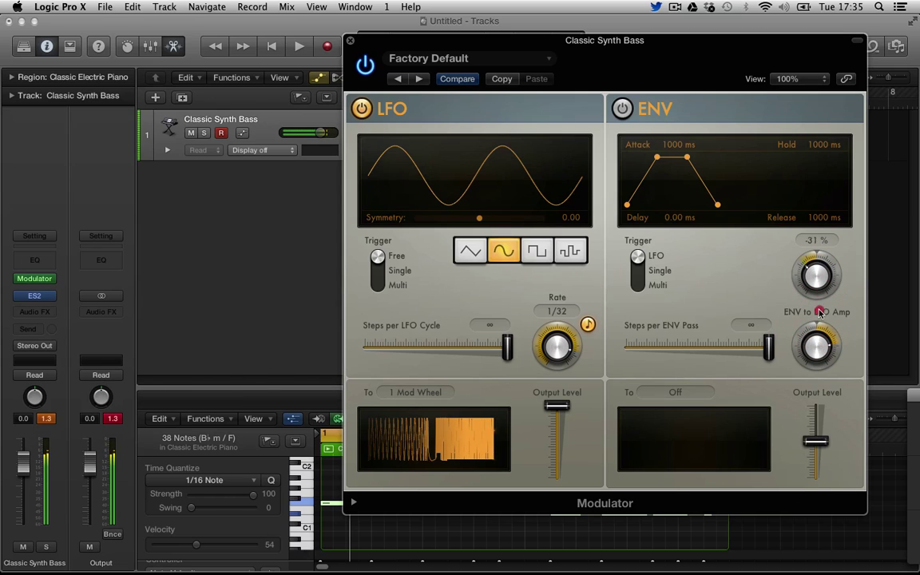
left_click_drag(816, 441, 816, 432)
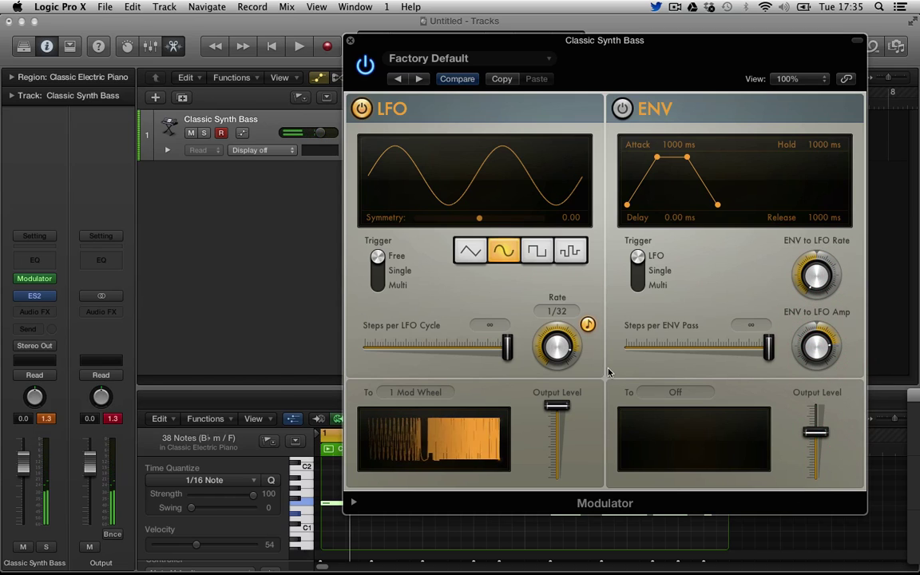
- Try square, random and triangle waveforms, Single and Multi trigger, and 2 steps per LFO cycle
left_click(536, 252)
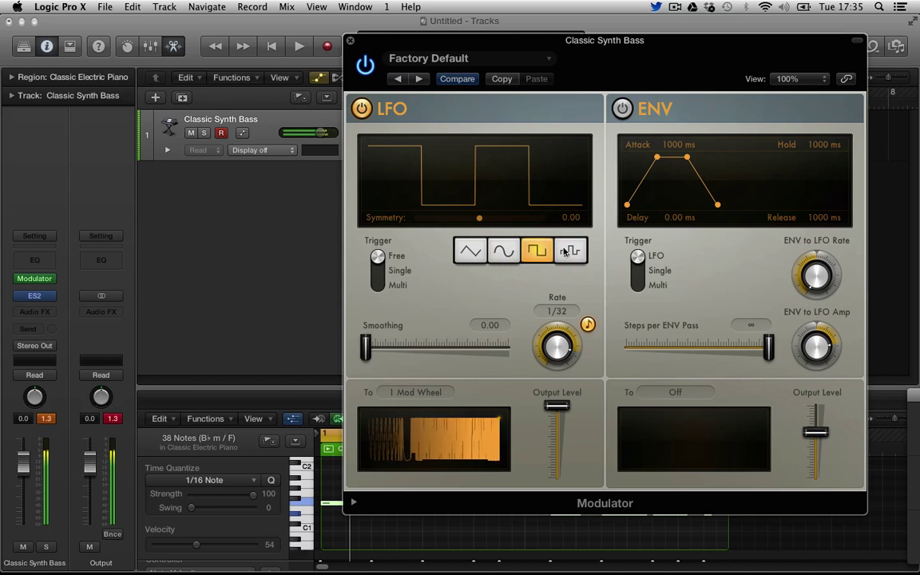
left_click(570, 252)
left_click(470, 253)
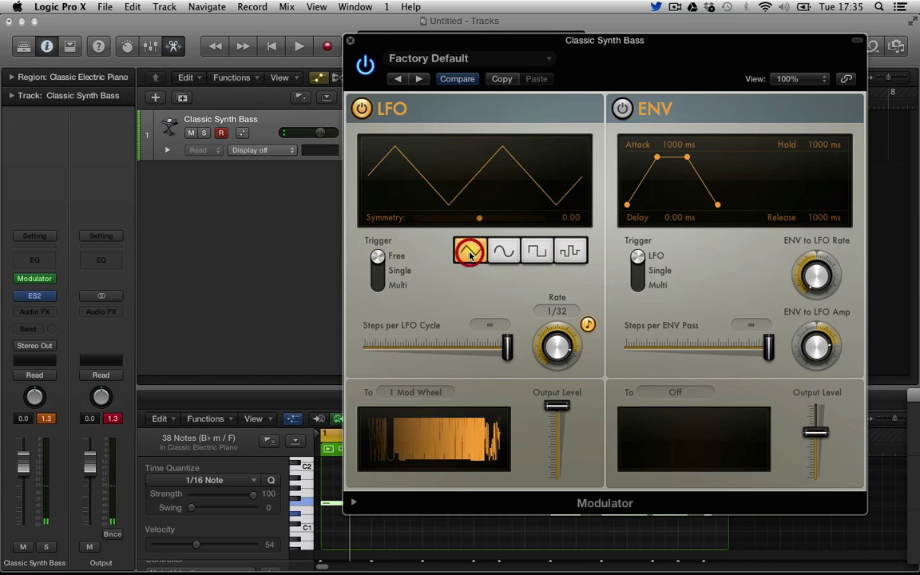
left_click(378, 270)
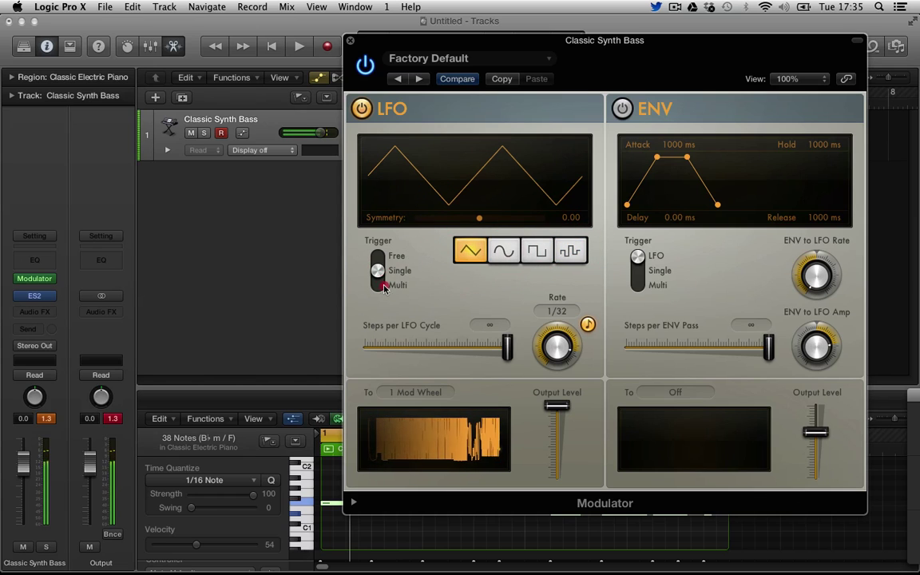
left_click(383, 286)
left_click(415, 438)
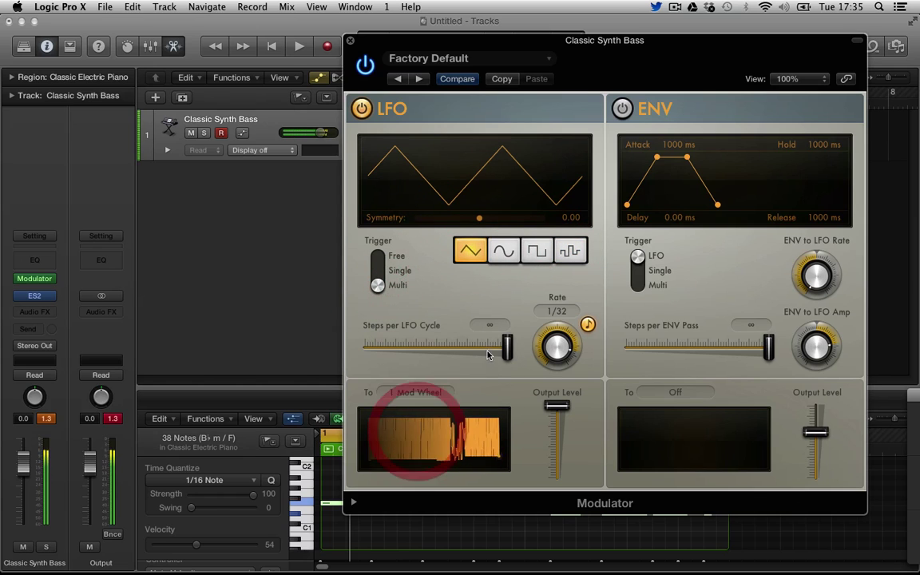
left_click_drag(489, 355, 404, 350)
- Load the Modulator's Sliding Grace Note preset, then bring up the MIDI FX plug-in list
left_click(539, 59)
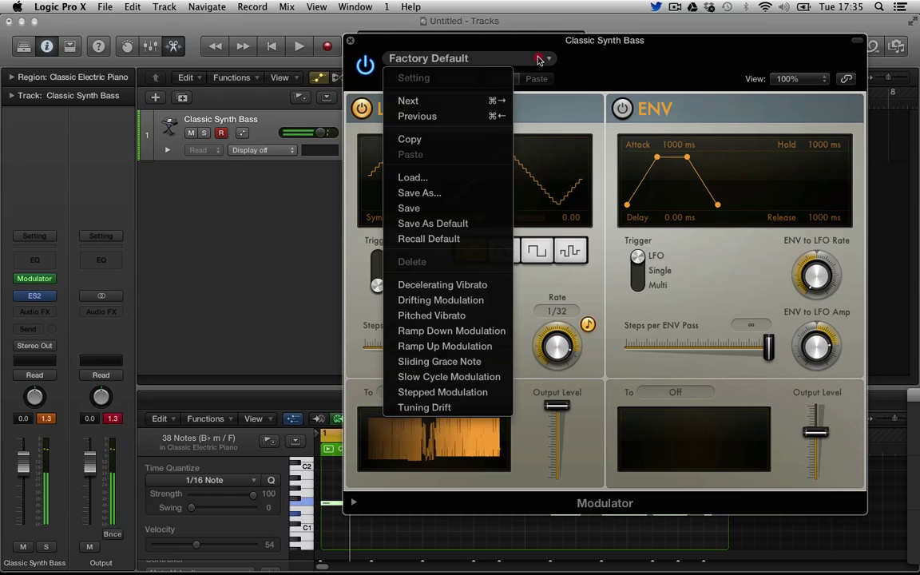
left_click(472, 369)
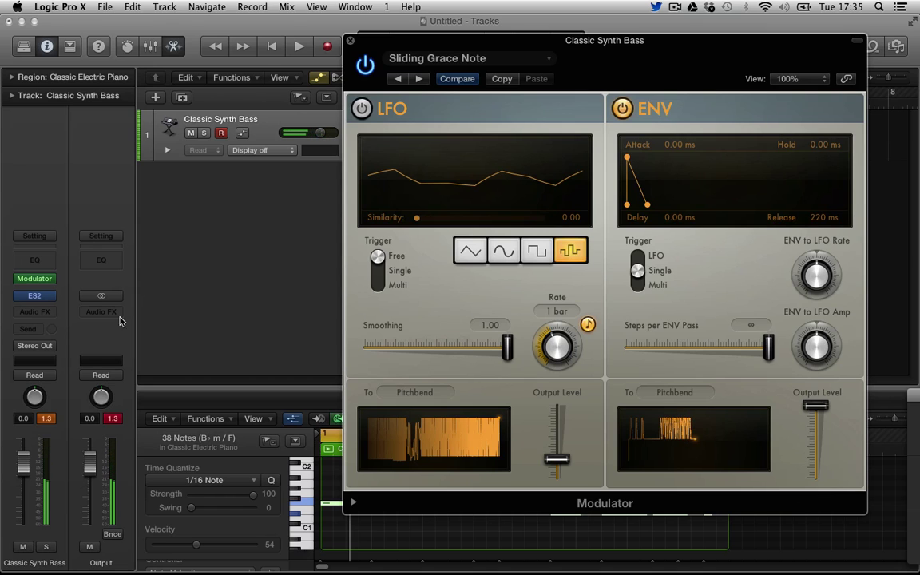
left_click(51, 279)
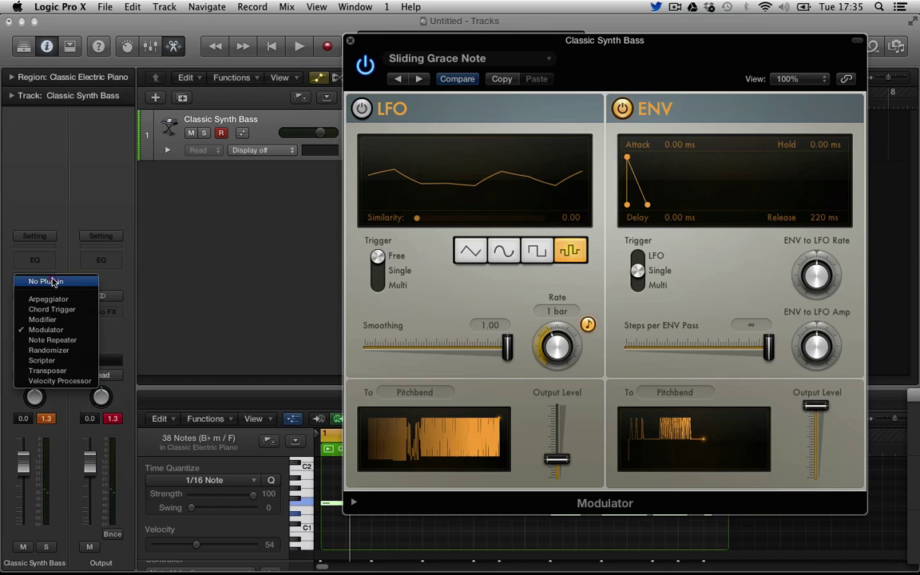
- Replace Modulator with Note Repeater and tweak repeats, 1/16d delay and Transpose 7
left_click(57, 344)
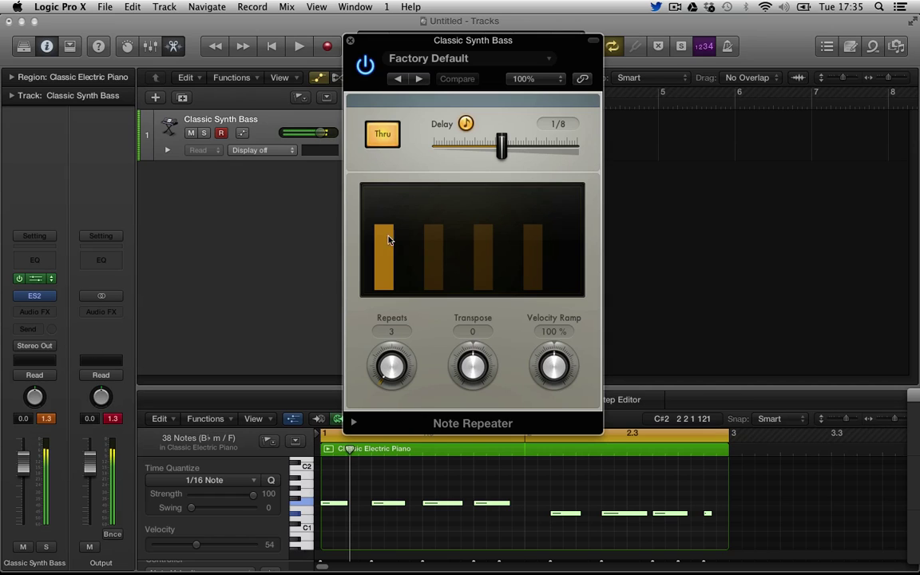
left_click_drag(391, 367, 391, 357)
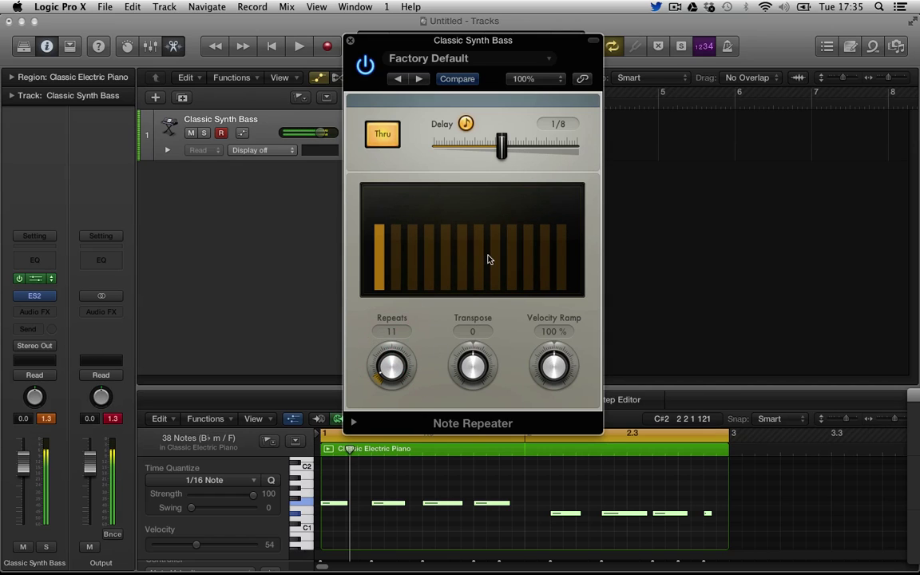
left_click(475, 361)
left_click_drag(476, 361, 474, 360)
left_click_drag(391, 364, 399, 368)
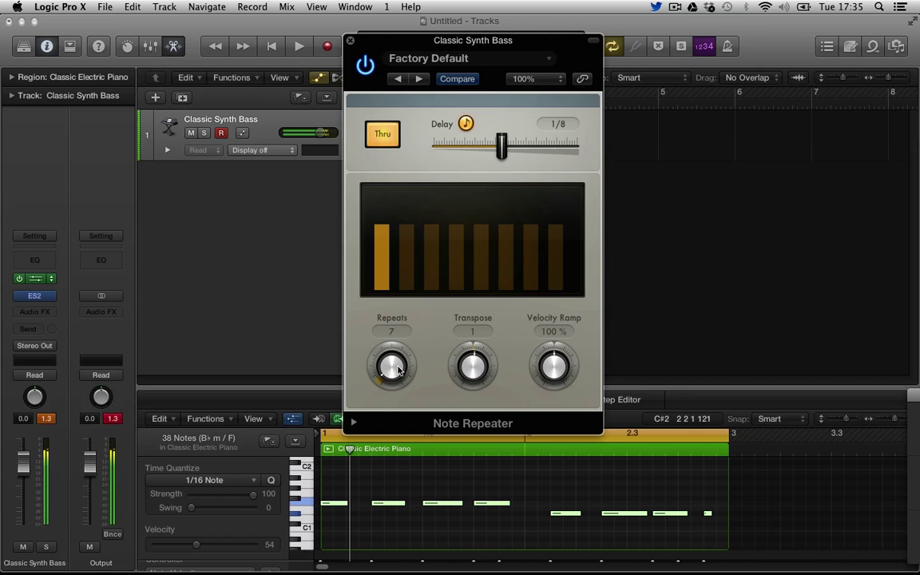
left_click_drag(478, 147, 475, 144)
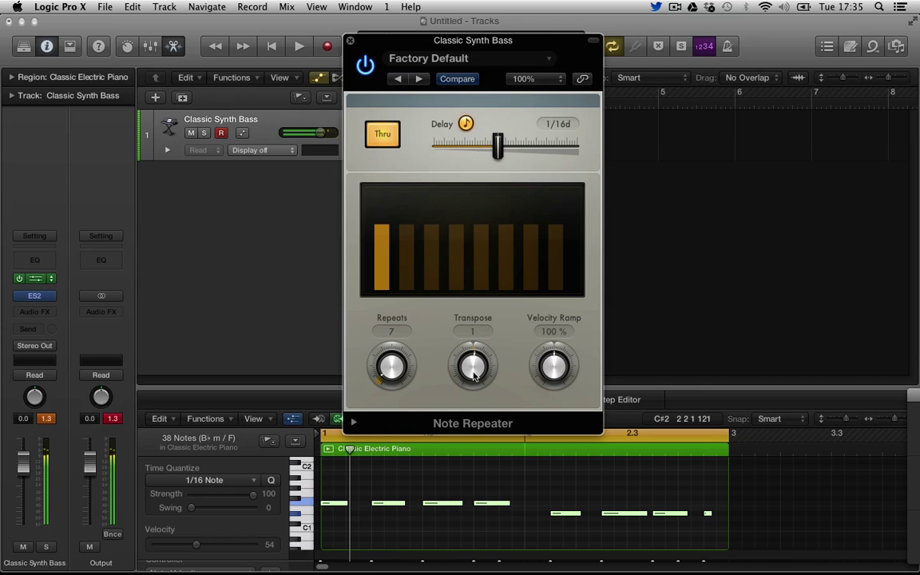
left_click_drag(474, 375, 472, 359)
- Try the Five Up preset, then switch the Note Repeater to Jazzy Gliss
left_click(482, 56)
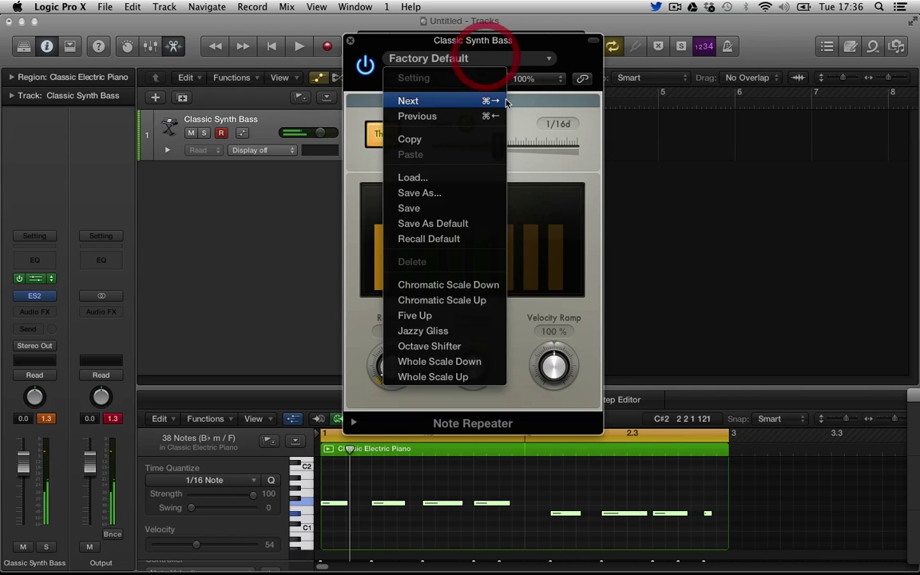
left_click(445, 316)
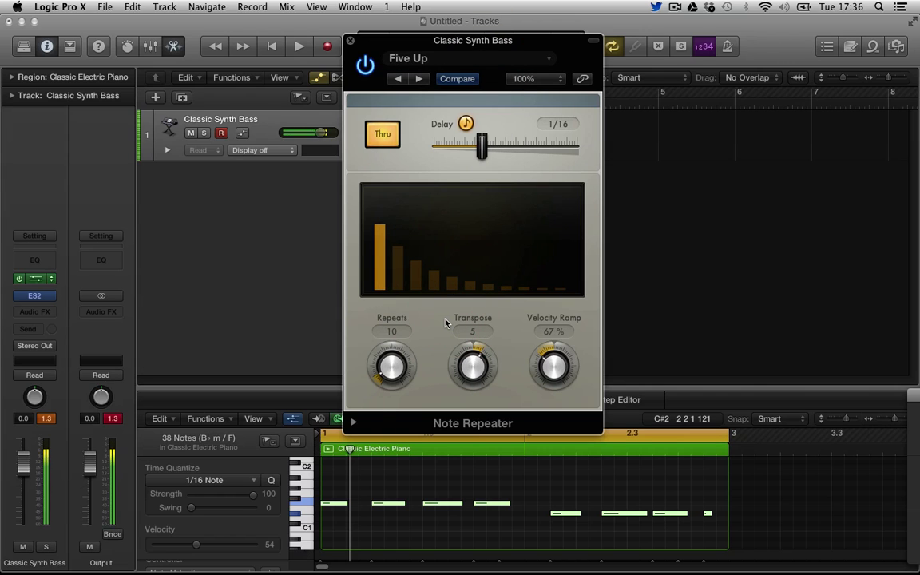
left_click(482, 55)
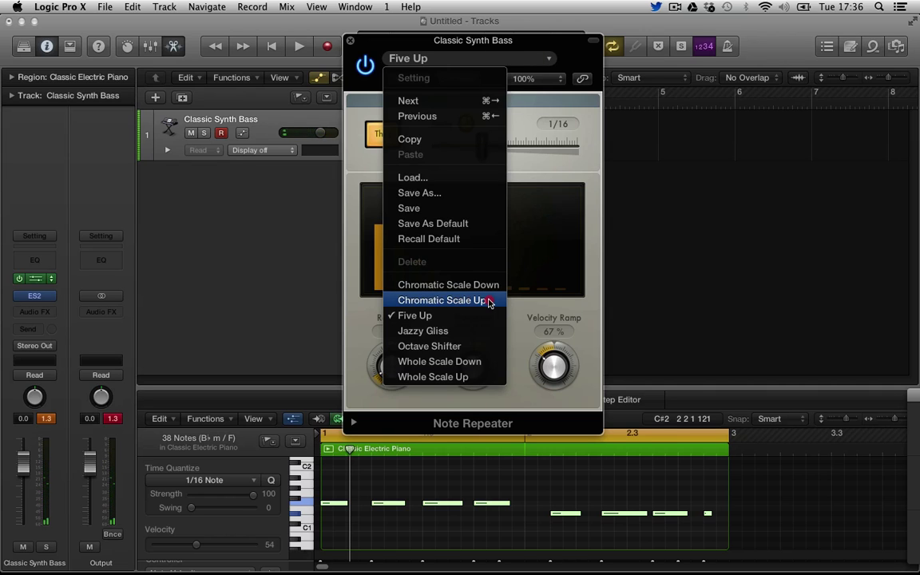
left_click(491, 331)
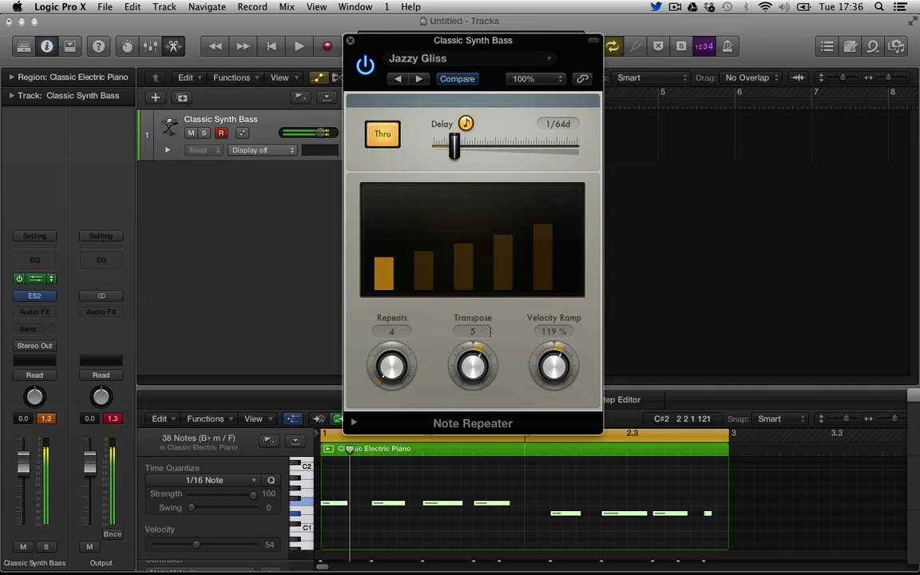
left_click(50, 278)
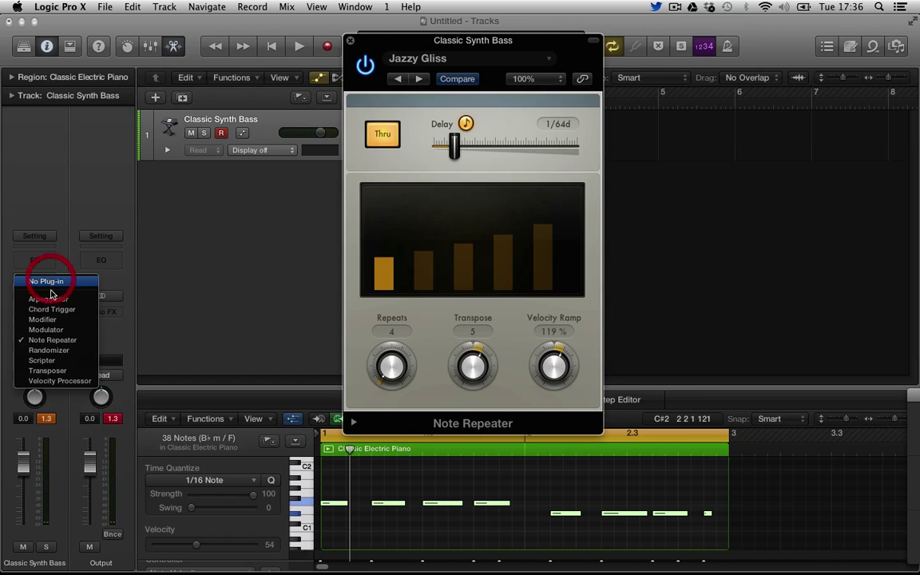
- Load the Randomizer in place of the Note Repeater, narrowing its Input Range to 61–127
left_click(55, 354)
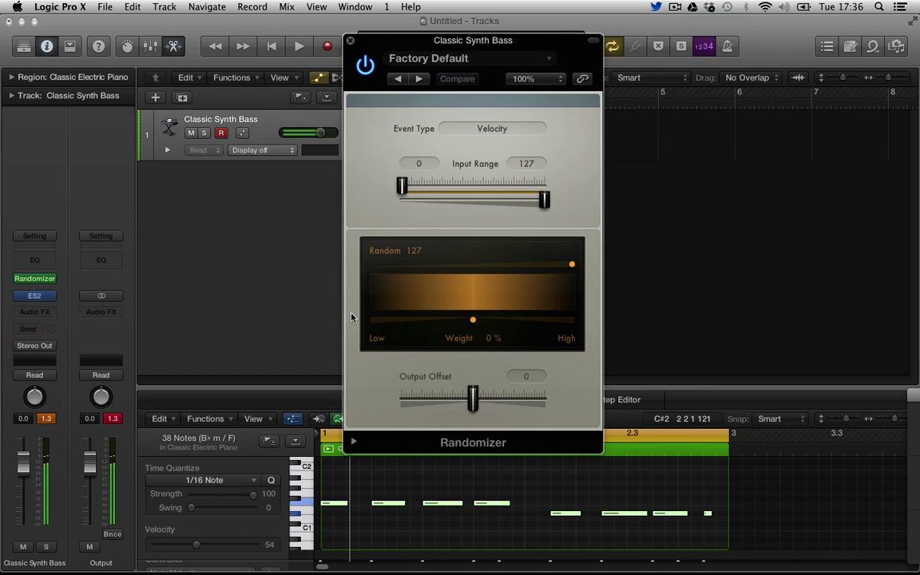
left_click_drag(402, 185, 473, 182)
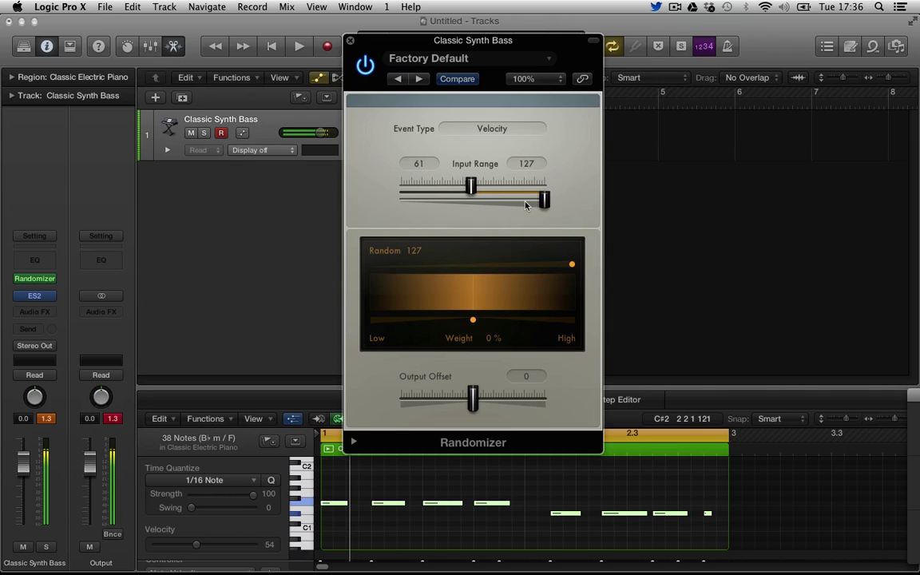
left_click(38, 281)
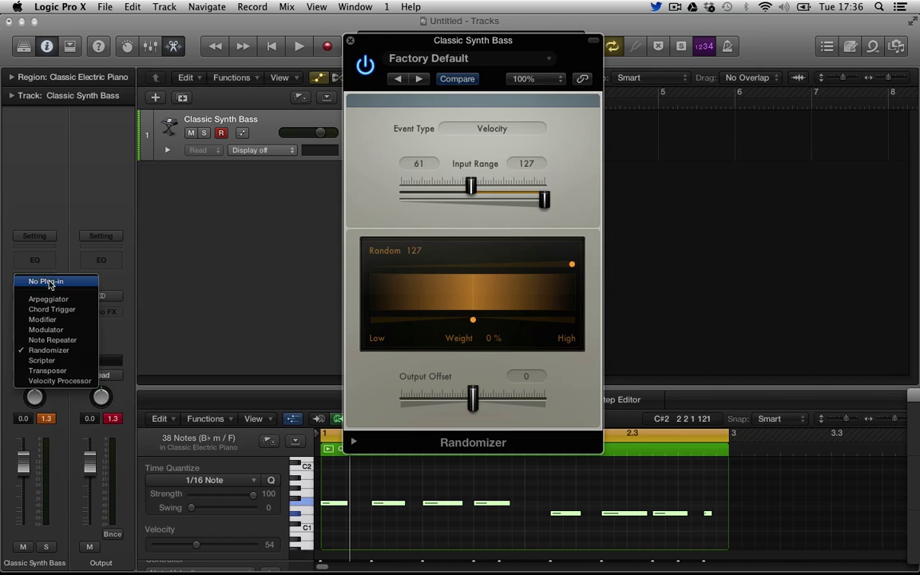
left_click(222, 297)
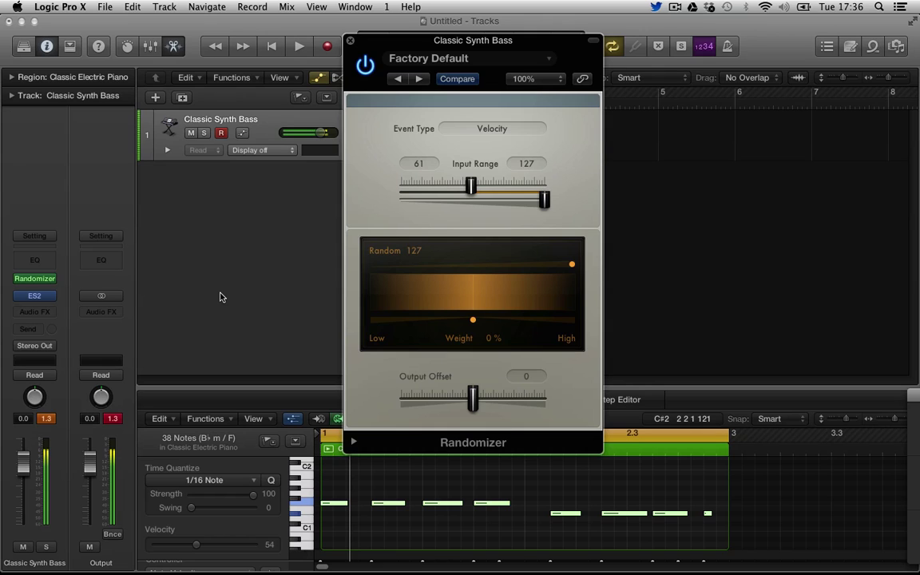
left_click(34, 278)
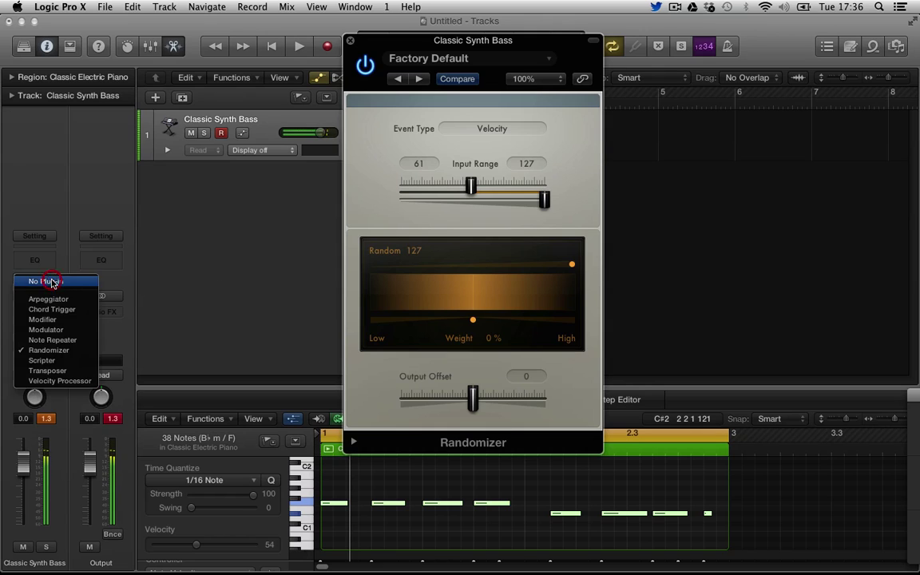
- Try the Scripter in place of the Randomizer, widening its window before closing it
left_click(46, 360)
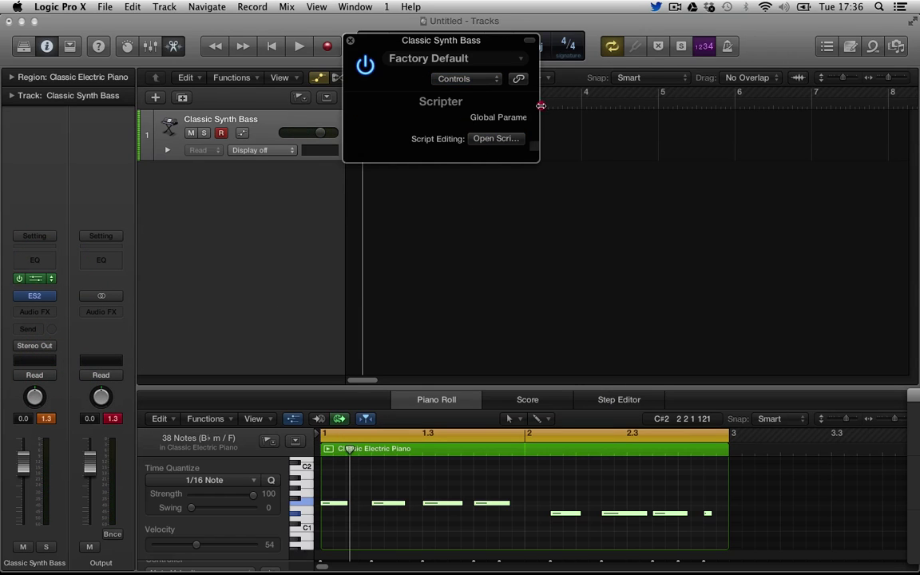
left_click_drag(540, 105, 671, 125)
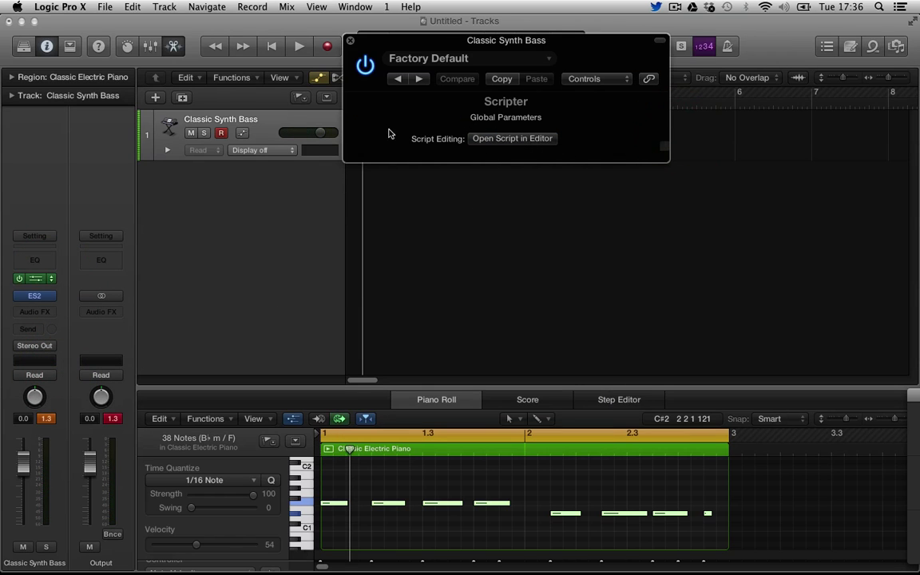
left_click(351, 42)
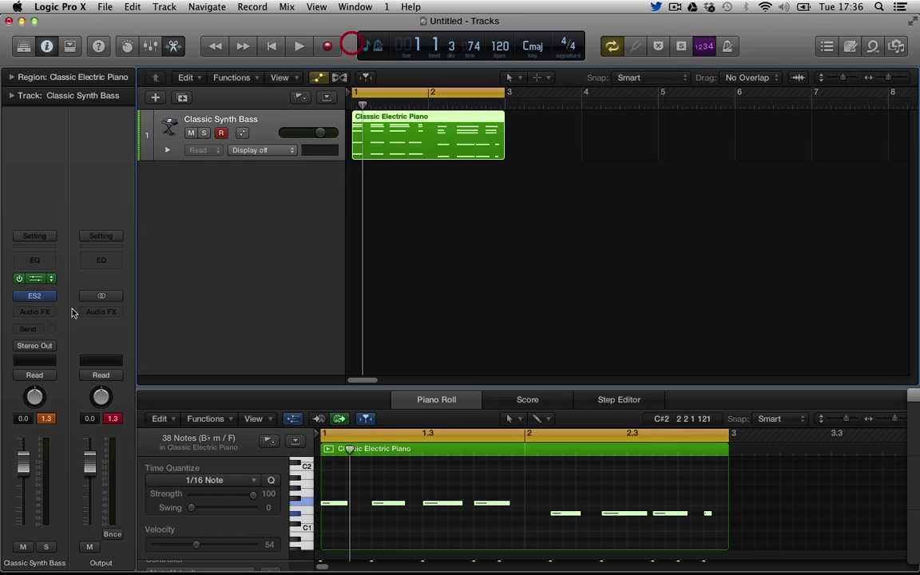
- Swap in the Transposer with its Can't Go Wrong preset (C Minor Pentatonic) and close its window
left_click(51, 277)
left_click(58, 376)
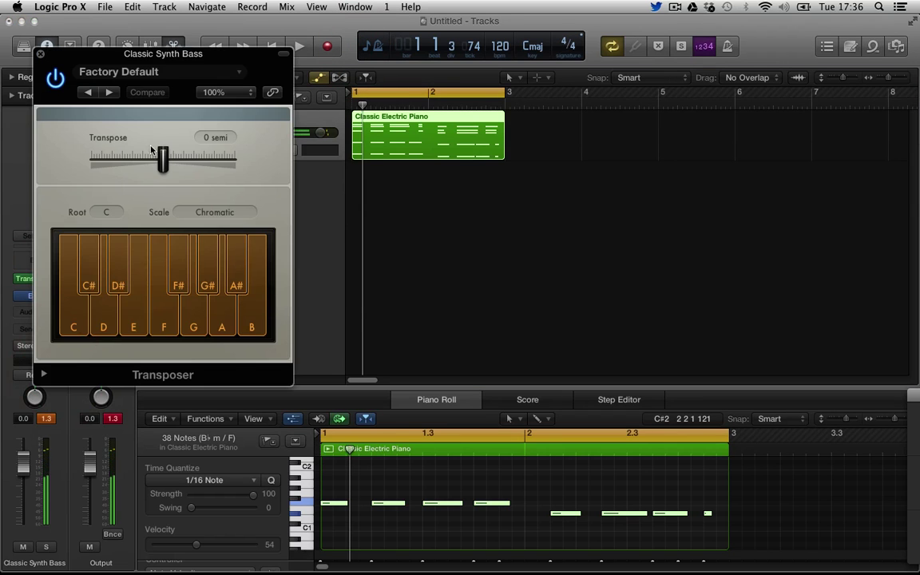
left_click(150, 71)
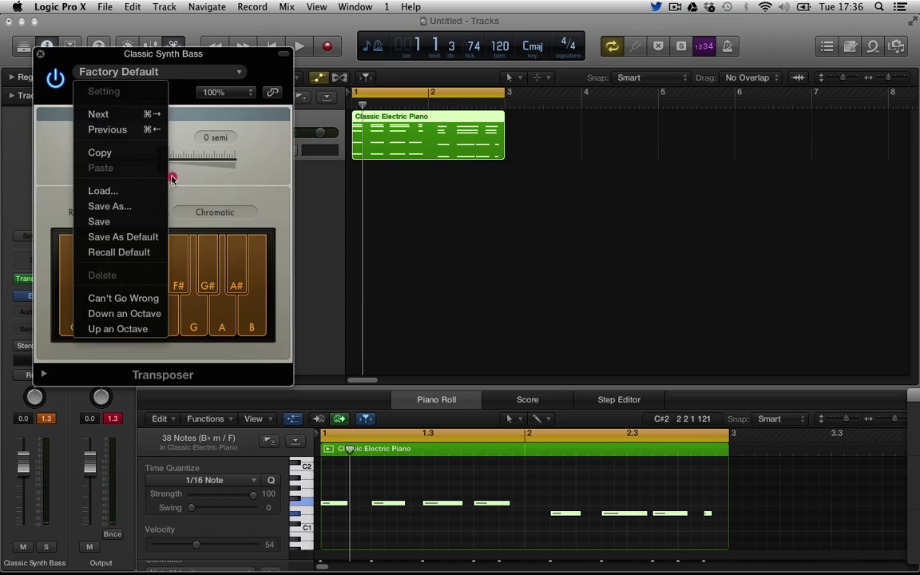
left_click(142, 298)
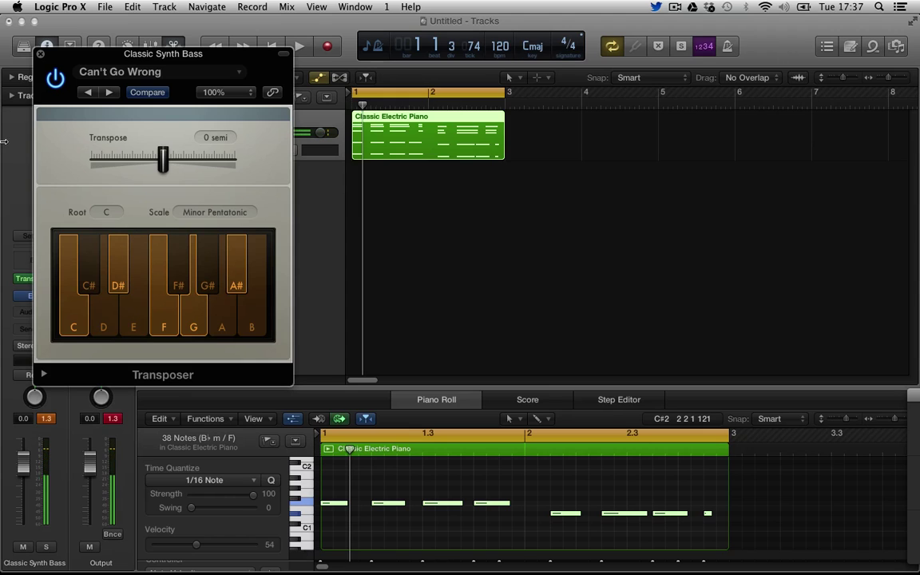
left_click(40, 58)
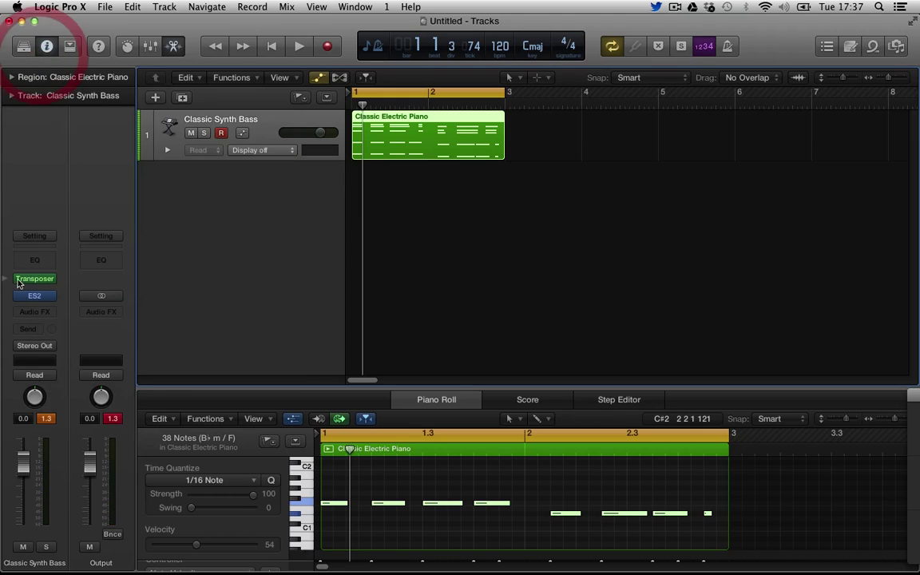
- Insert the Velocity Processor in place of the Transposer, with Threshold 71 and Ratio 2.500
left_click(40, 278)
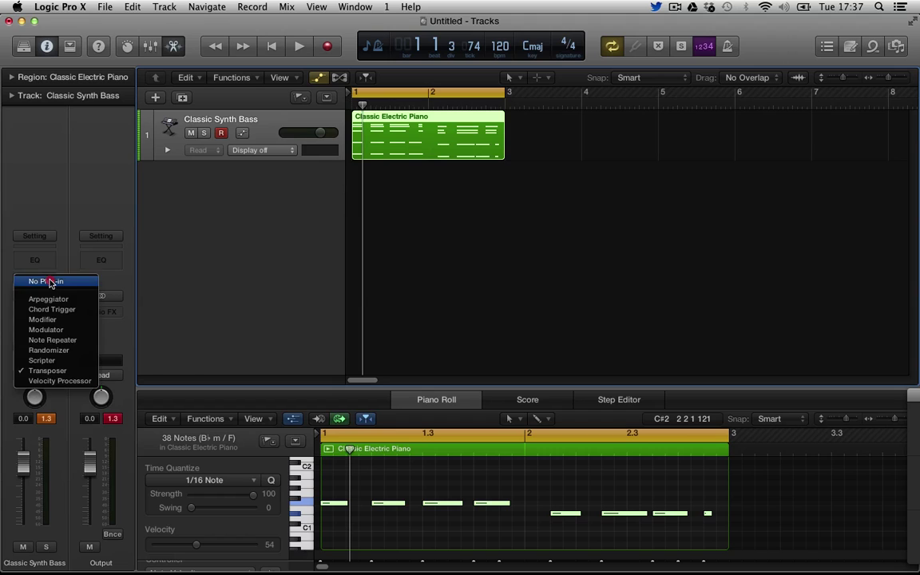
left_click(58, 381)
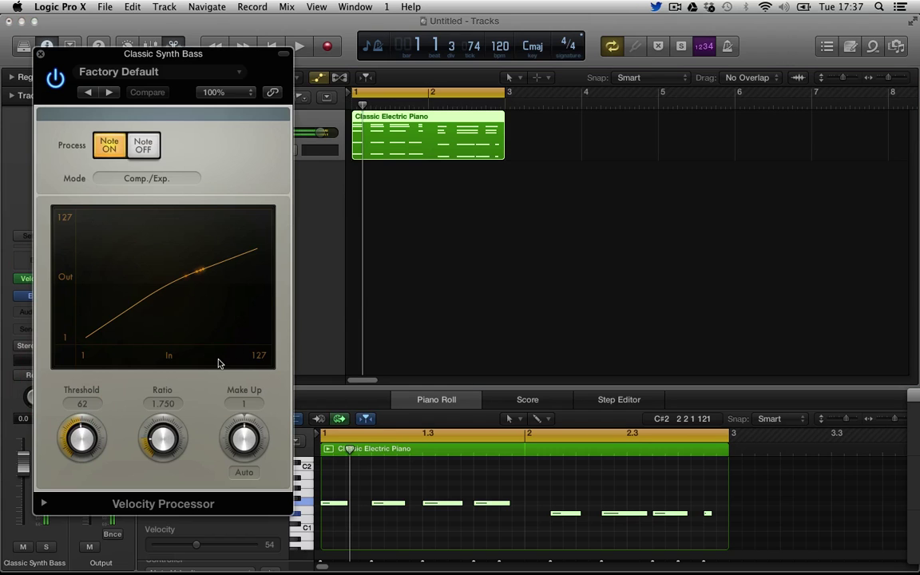
left_click_drag(71, 420, 80, 473)
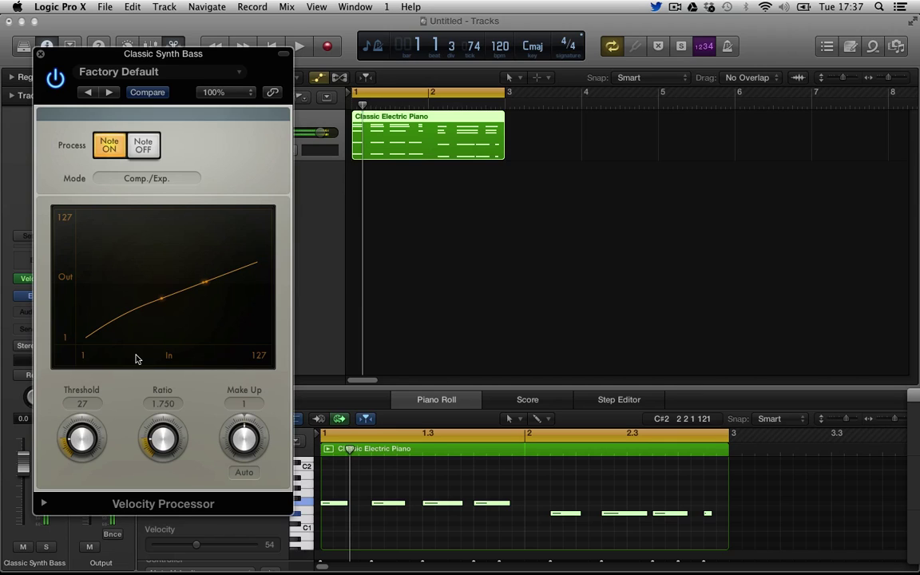
left_click_drag(166, 387, 168, 435)
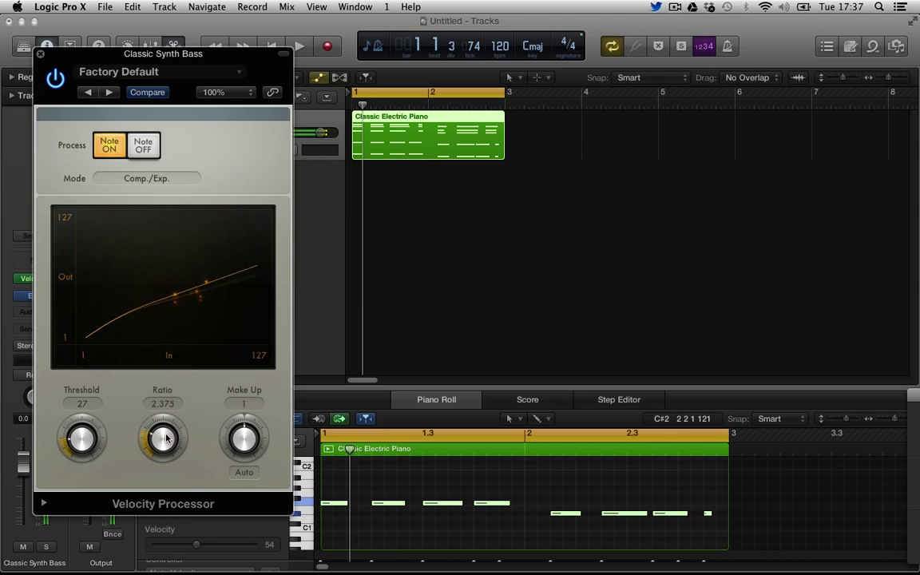
left_click_drag(89, 441, 97, 388)
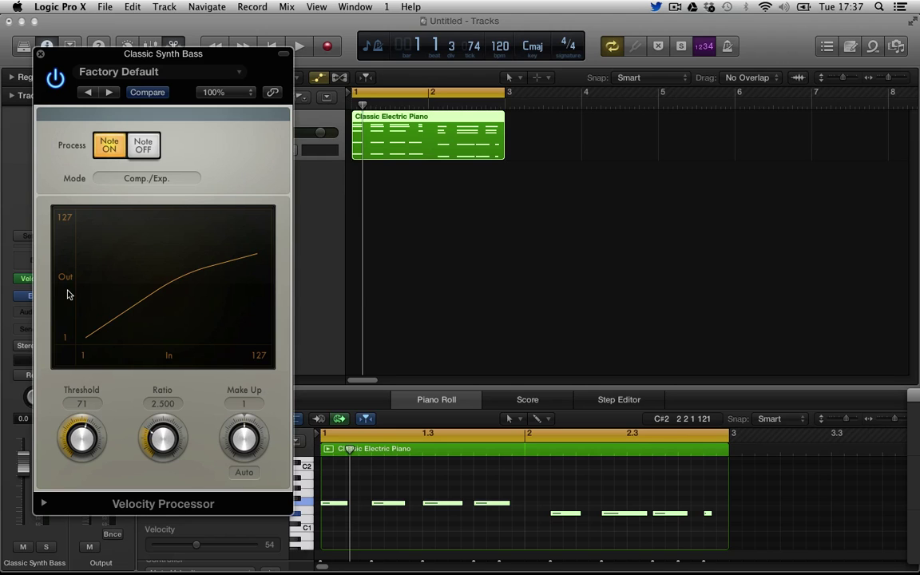
left_click(40, 53)
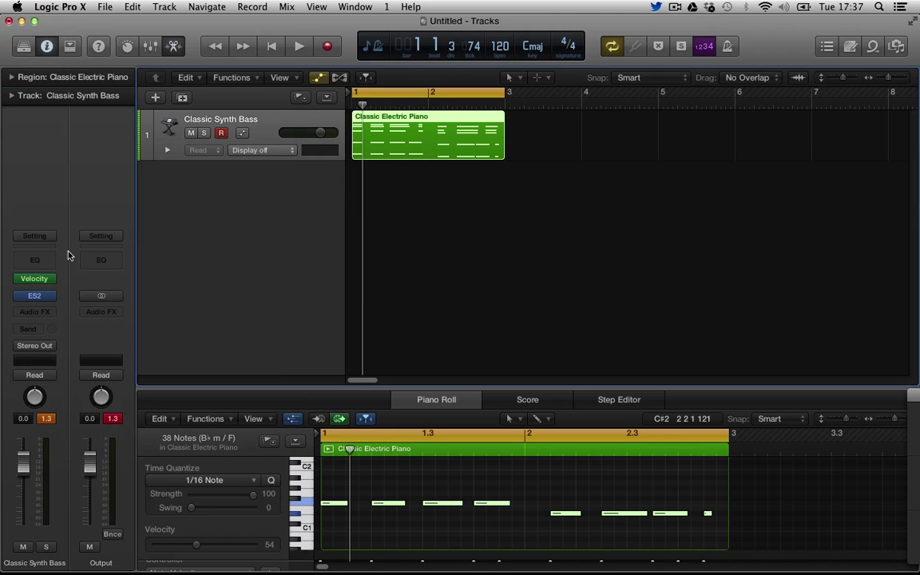
left_click(42, 279)
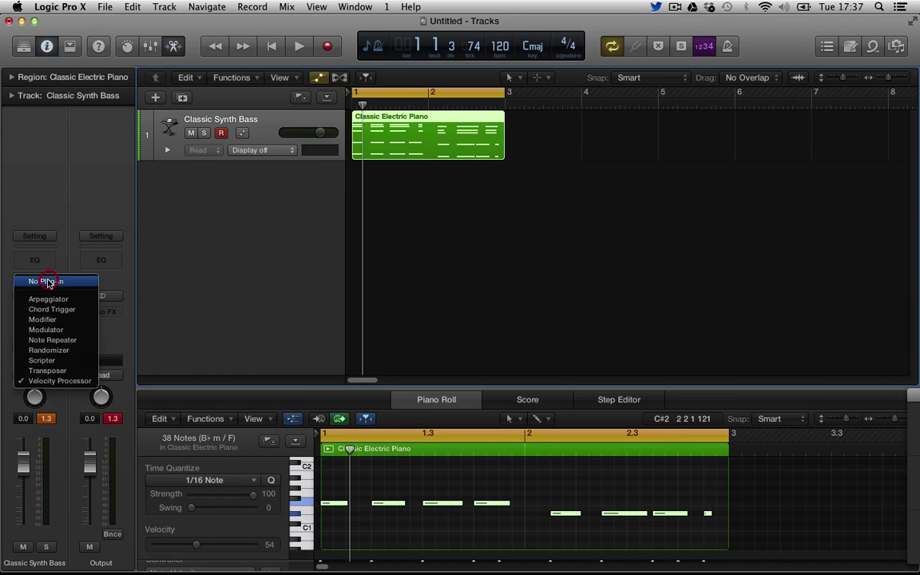
left_click(45, 209)
left_click(31, 278)
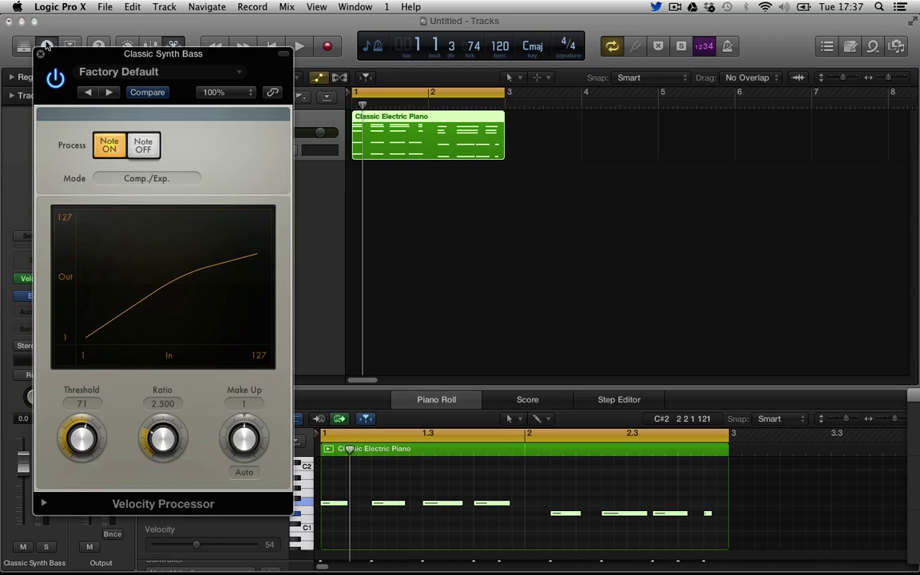
left_click(40, 54)
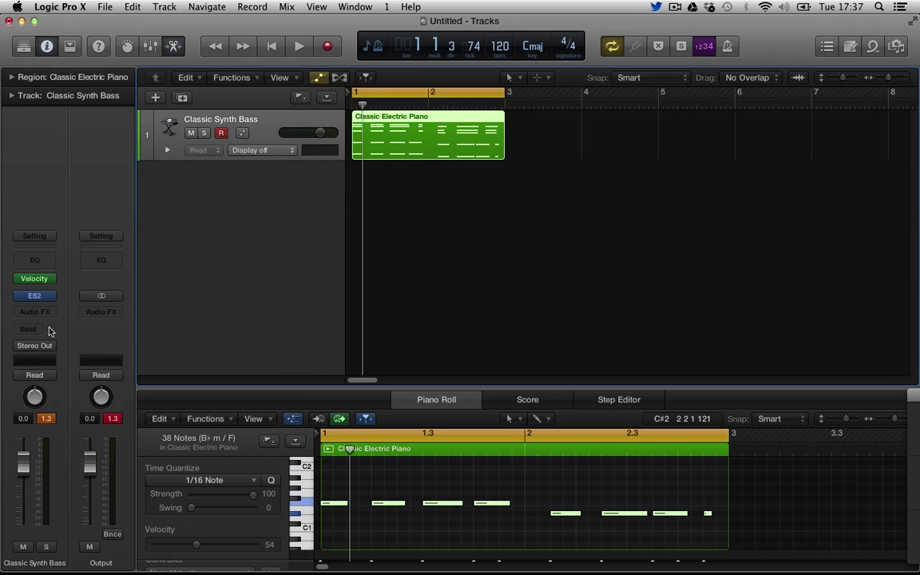